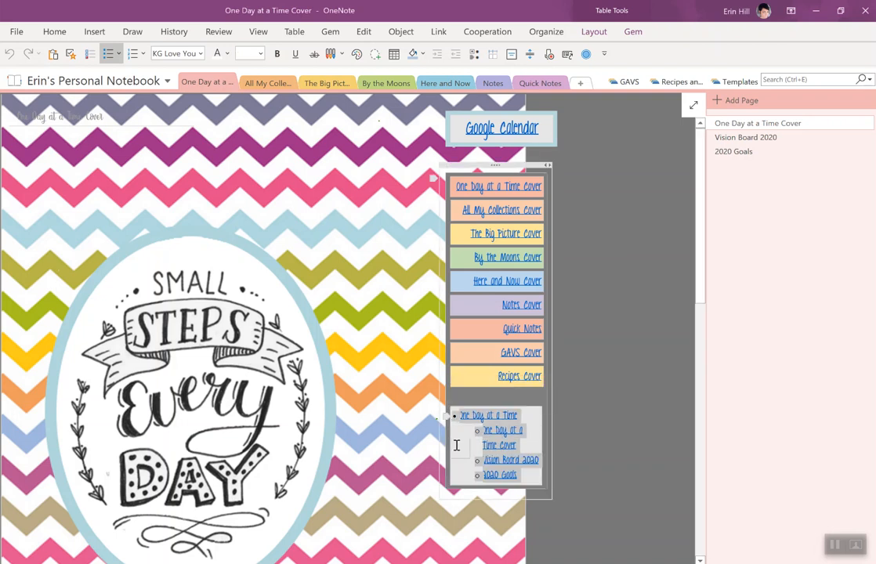
# Step: Collapse the "One Day at a Time" page list below the colored section links on the cover page
pyautogui.click(457, 445)
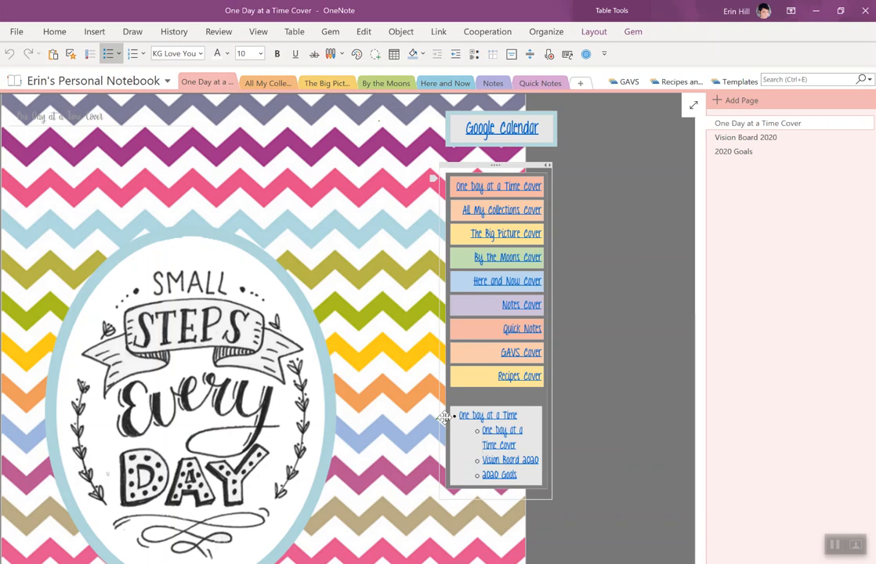
pyautogui.doubleClick(444, 417)
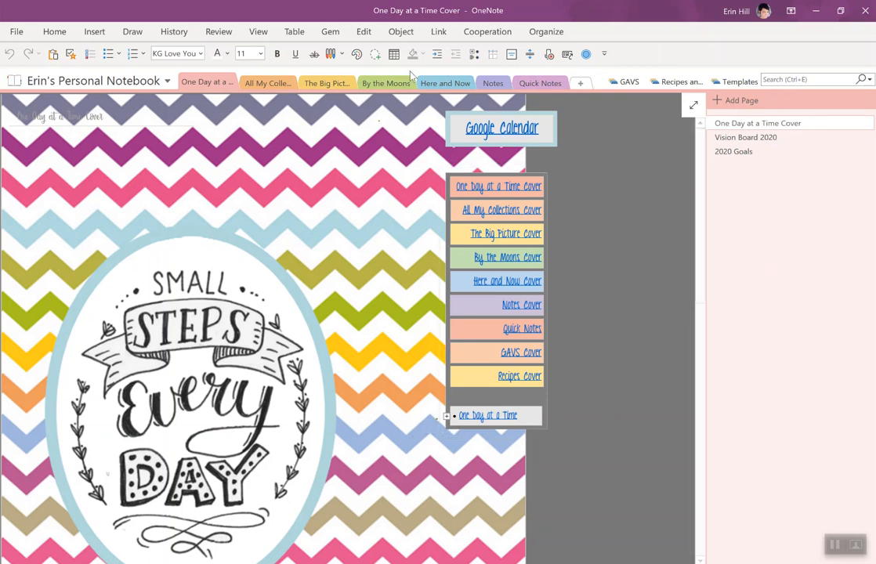
# Step: On the Here and Now Cover page, expand and collapse January 2020 Monthly Happenings, and look through the monthly list
pyautogui.click(444, 84)
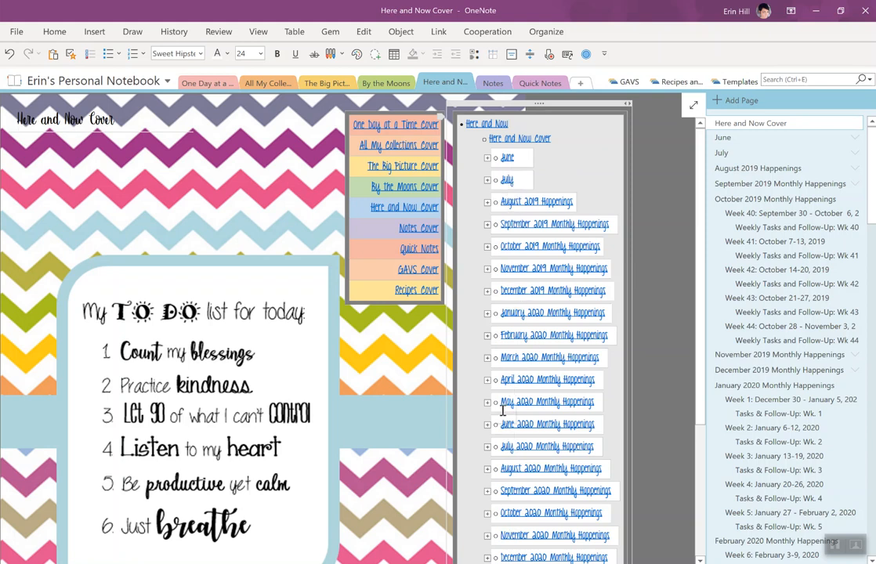
pyautogui.doubleClick(486, 313)
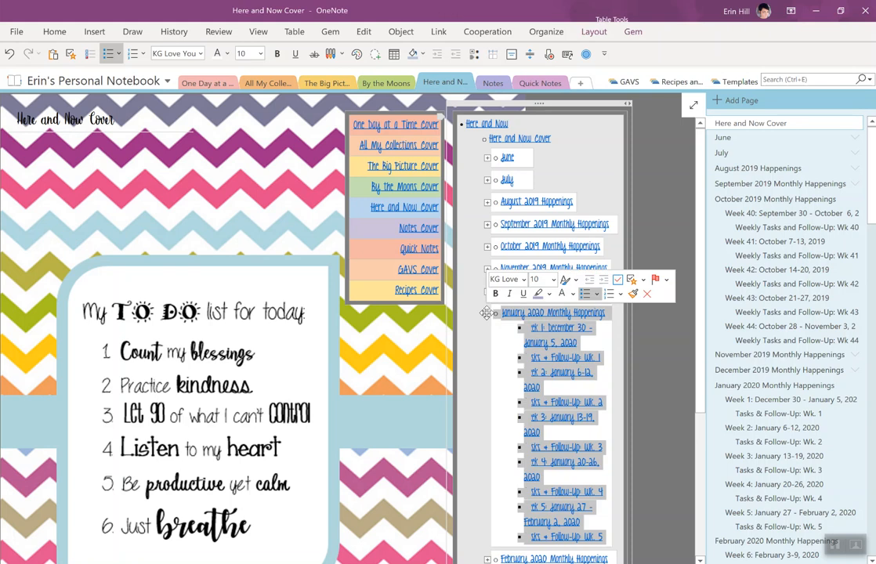
pyautogui.click(495, 353)
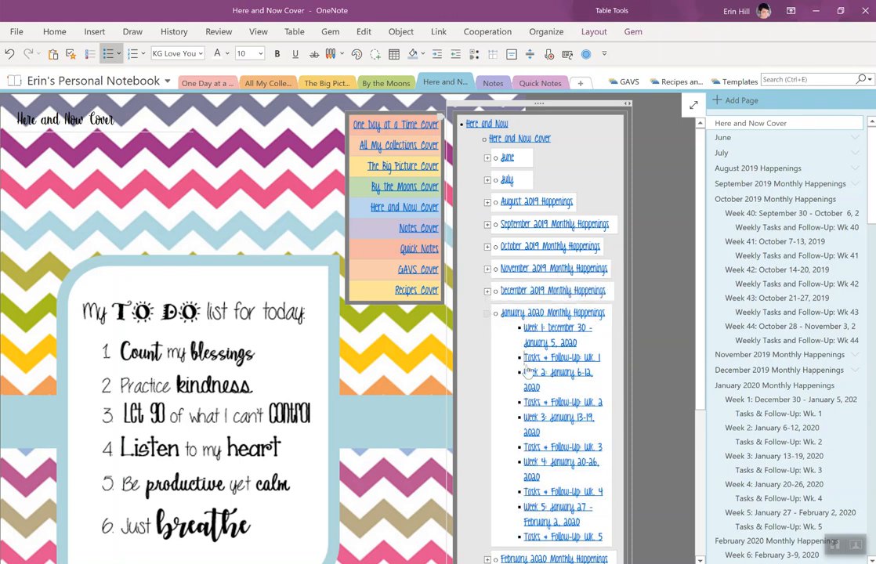
pyautogui.doubleClick(485, 313)
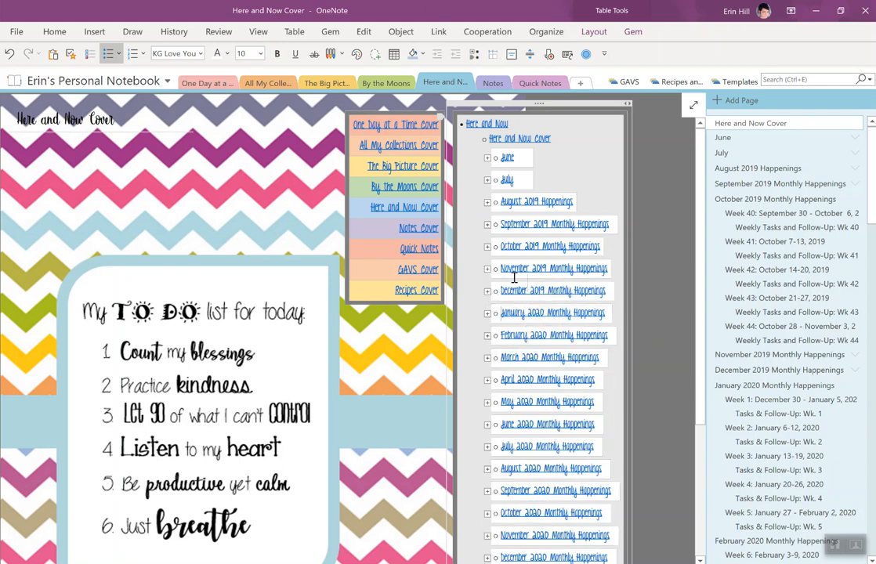
pyautogui.scroll(-1, 506, 314)
pyautogui.scroll(-2, 501, 337)
pyautogui.scroll(3, 492, 376)
# Step: Open the first page titled Notes in the Notes section and apply the Heading 1 style at the start of its blank area
pyautogui.click(492, 85)
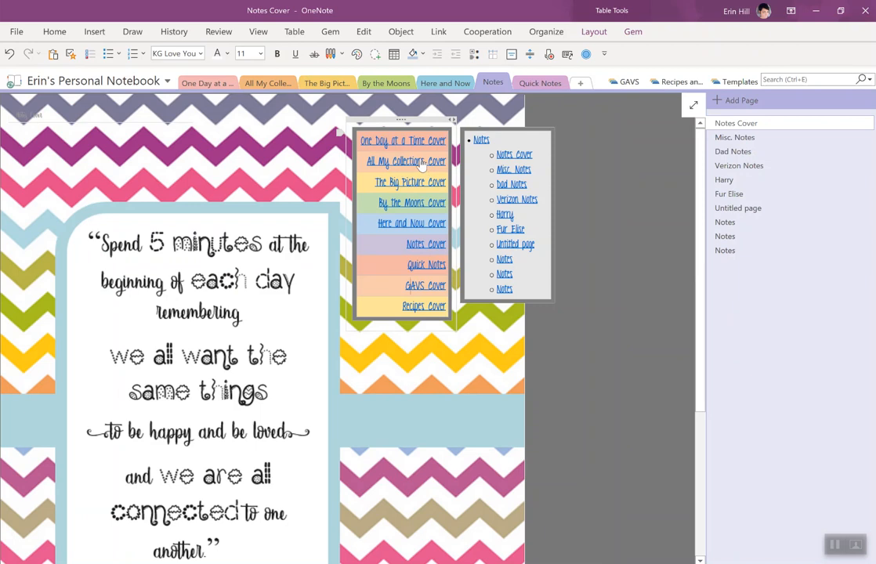
pyautogui.click(503, 258)
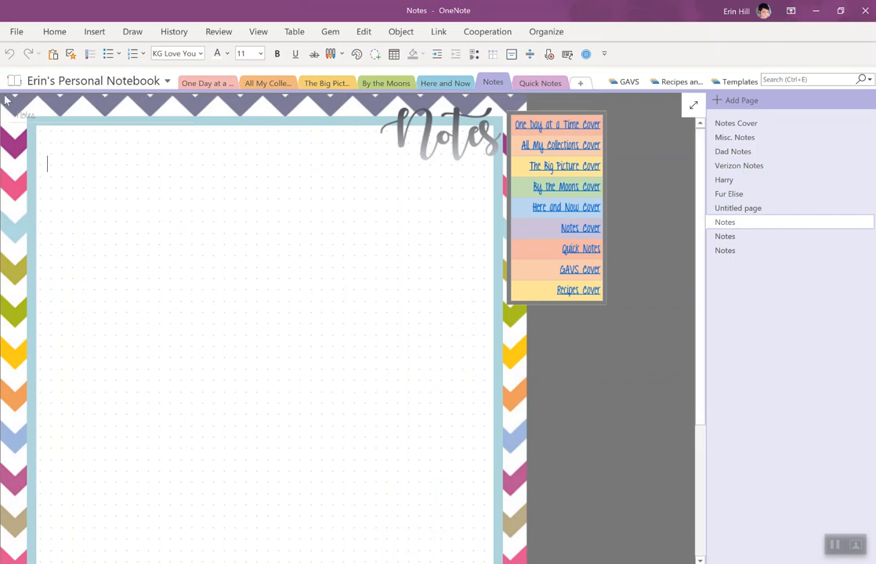
pyautogui.click(48, 33)
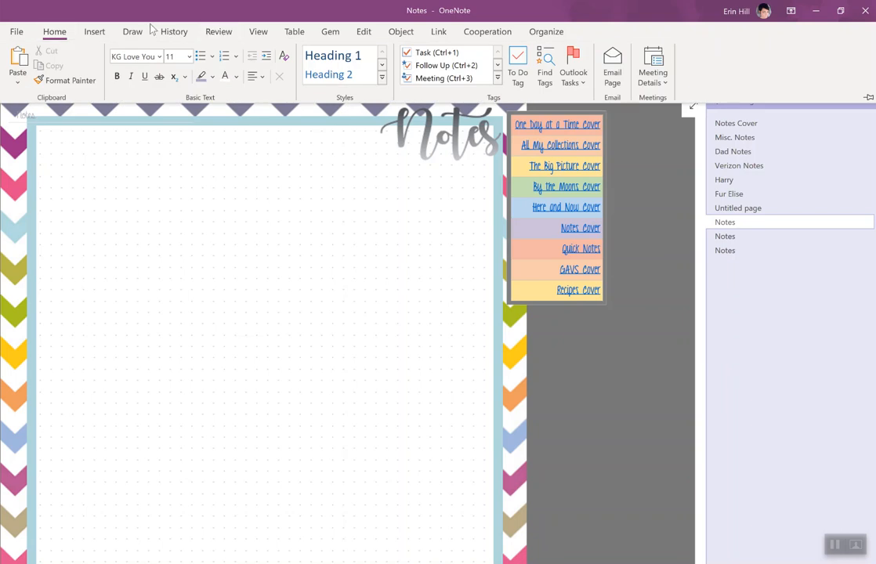
pyautogui.click(54, 160)
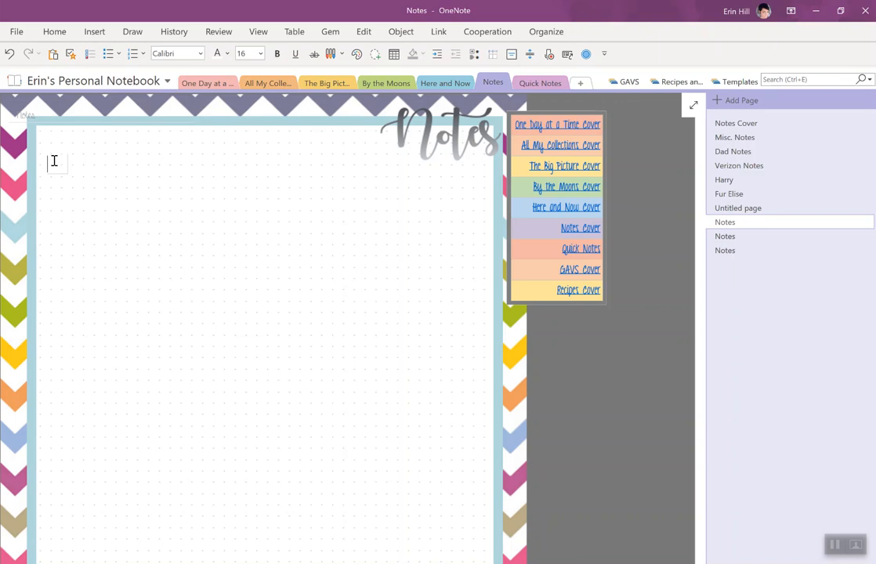
pyautogui.click(56, 32)
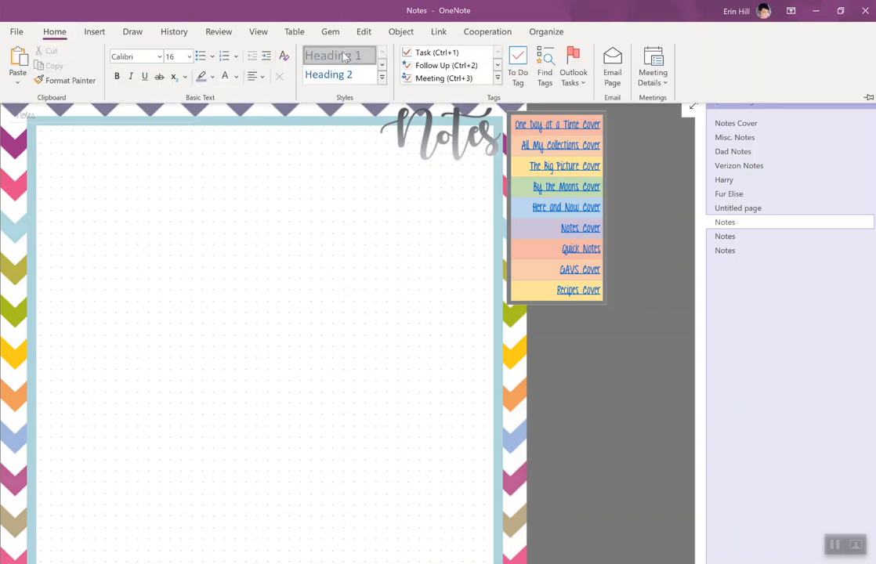
pyautogui.click(74, 160)
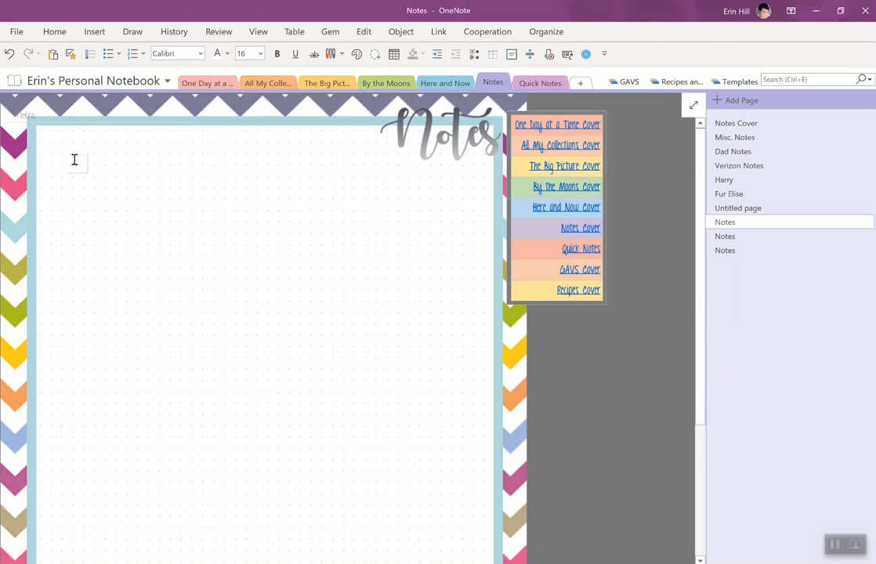
# Step: Enter the heading "Notes - Table of Contents" on the page
pyautogui.write('Notes ')
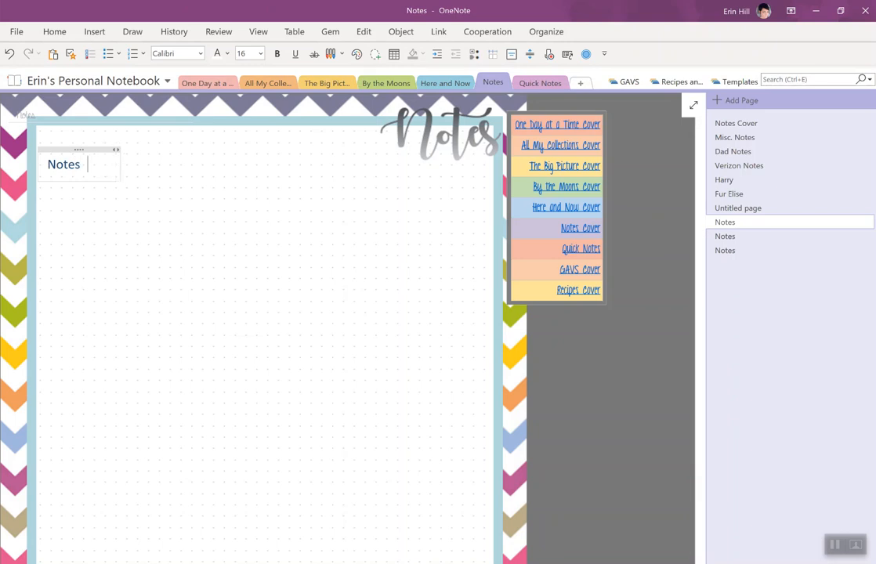
pyautogui.write('- Tab')
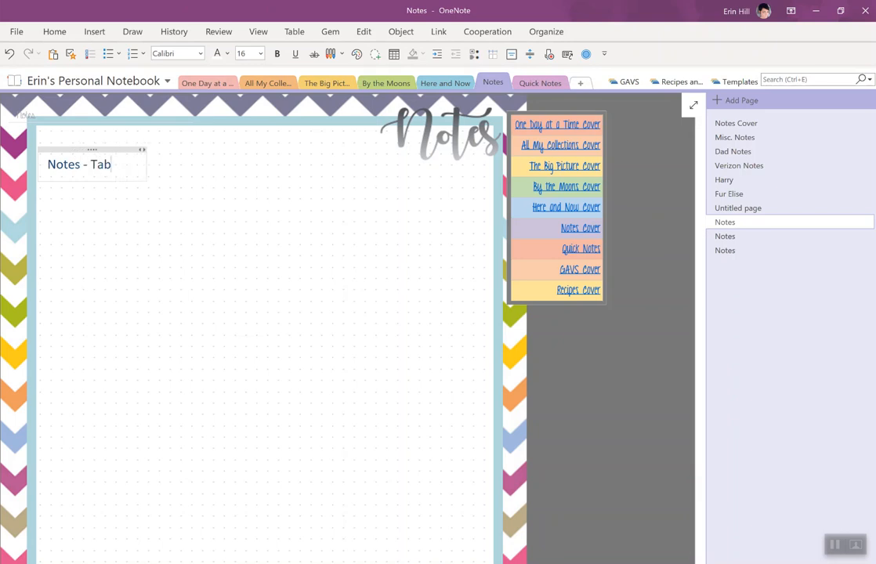
pyautogui.write('le of COntents')
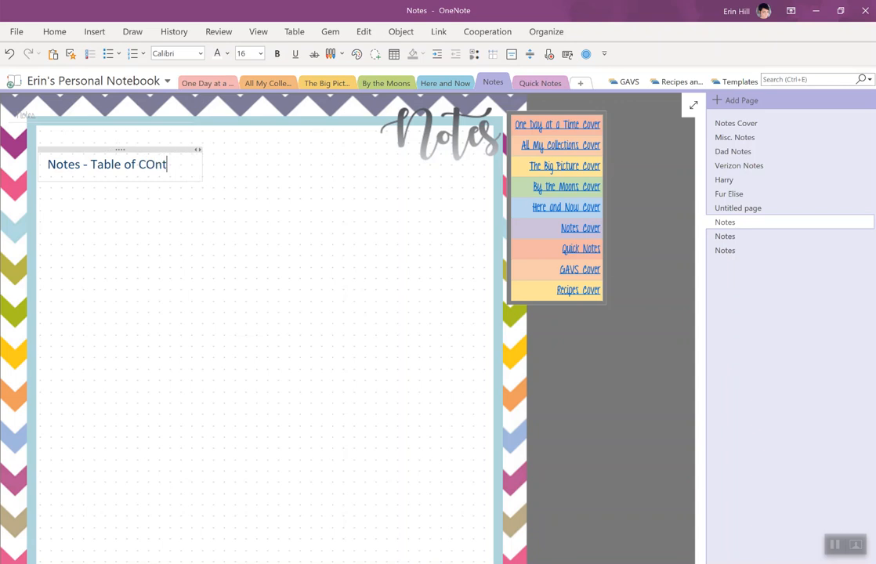
pyautogui.press('BackSpace')
pyautogui.press('BackSpace')
pyautogui.press('BackSpace')
pyautogui.press('BackSpace')
pyautogui.press('BackSpace')
pyautogui.press('BackSpace')
pyautogui.press('BackSpace')
pyautogui.write('o')
pyautogui.press('BackSpace')
pyautogui.write('ntents')
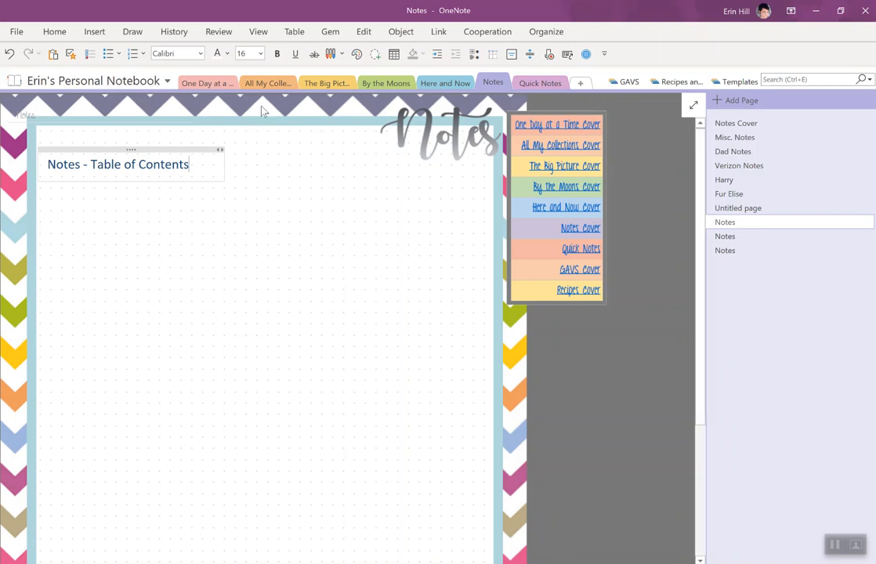
# Step: Generate a table of contents listing the pages of the Notes section
pyautogui.click(437, 33)
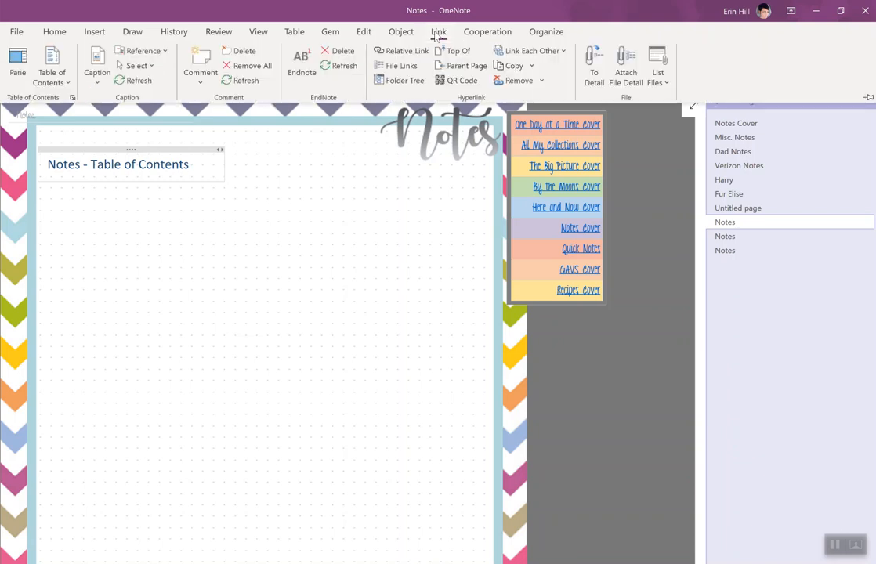
pyautogui.click(55, 89)
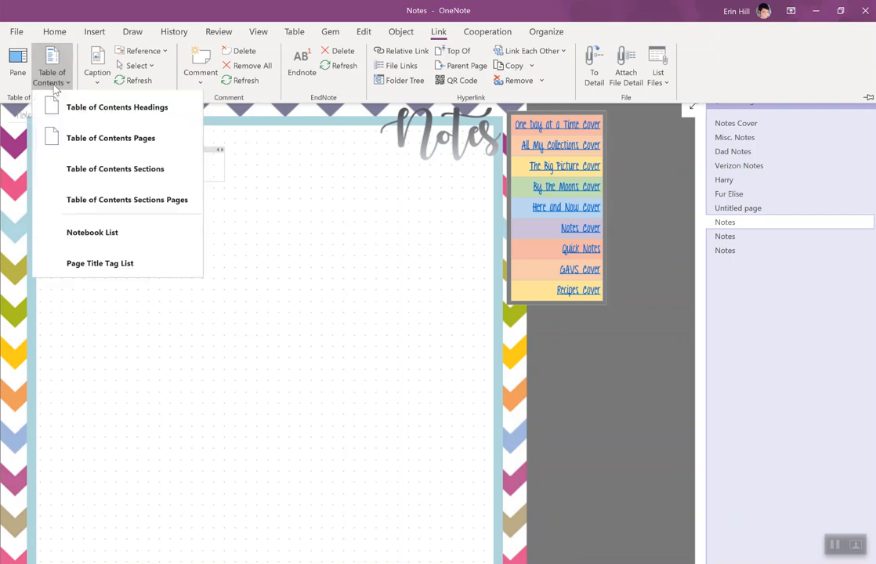
pyautogui.click(100, 141)
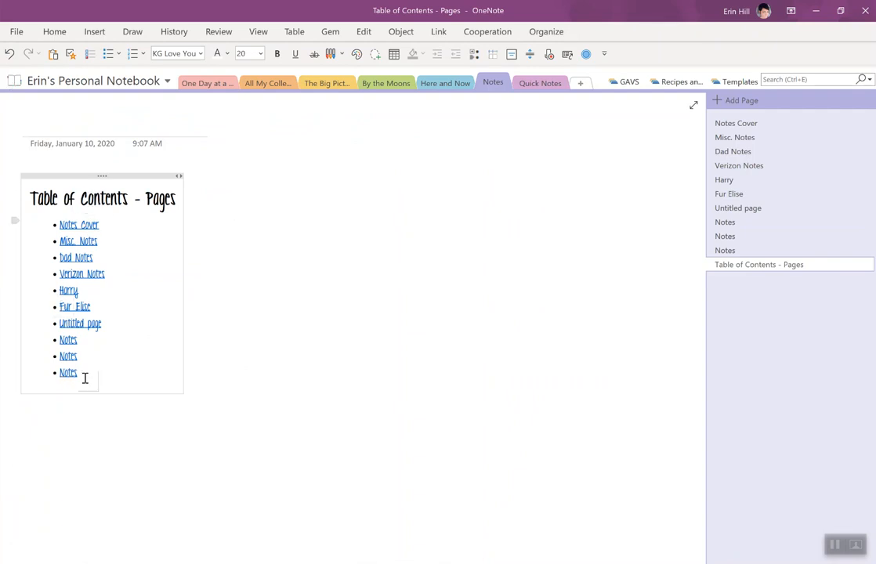
# Step: Cut all the bulleted page links from the generated Table of Contents - Pages page
pyautogui.moveTo(83, 376); pyautogui.dragTo(63, 222)
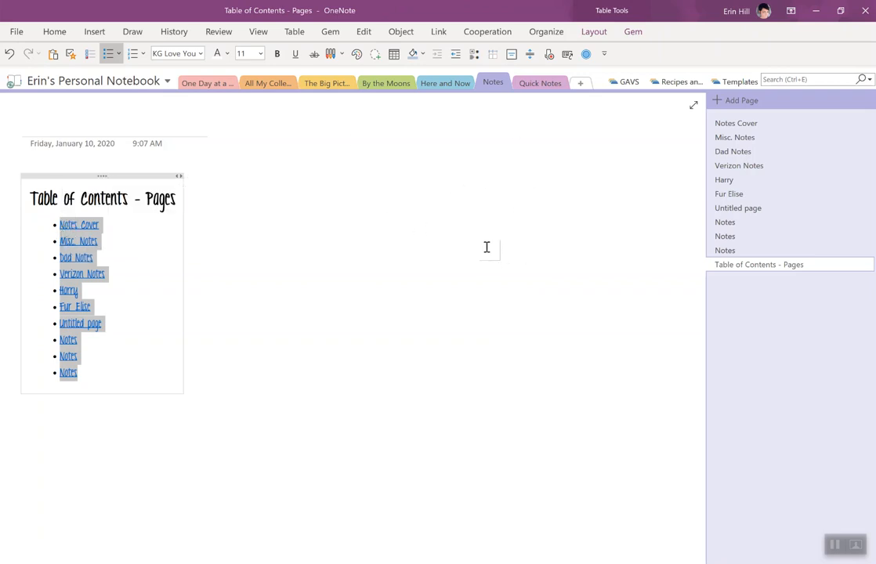
pyautogui.rightClick(89, 240)
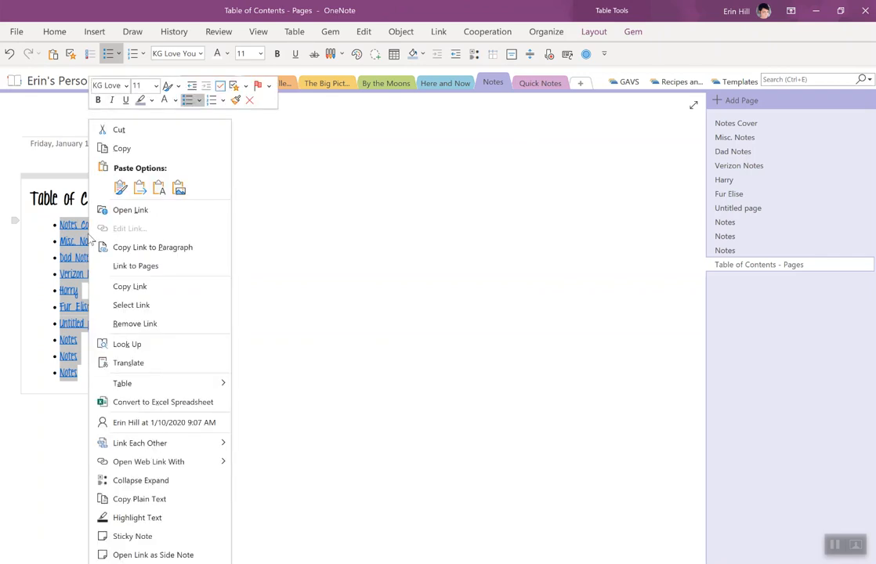
pyautogui.click(120, 130)
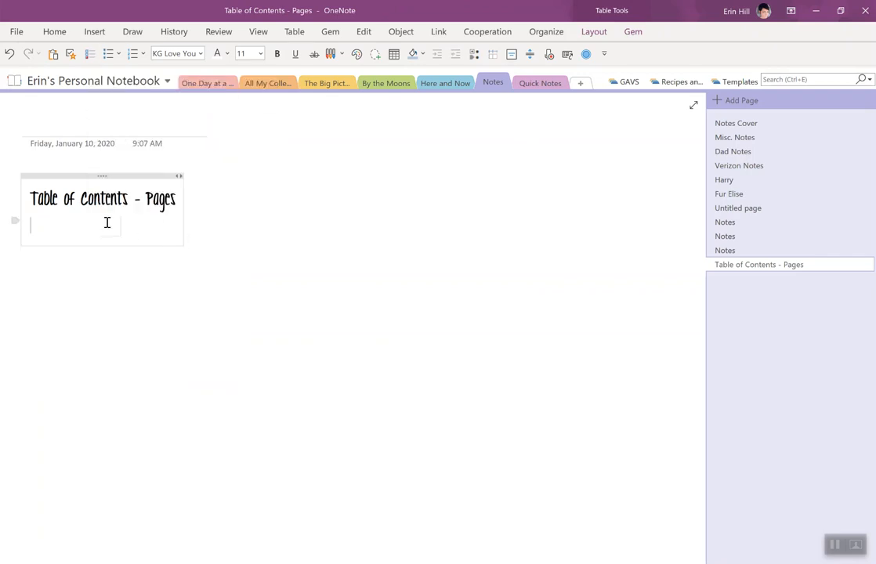
# Step: Paste the page links under the "Notes - Table of Contents" heading on the first Notes page and remove the empty trailing bullet
pyautogui.click(733, 236)
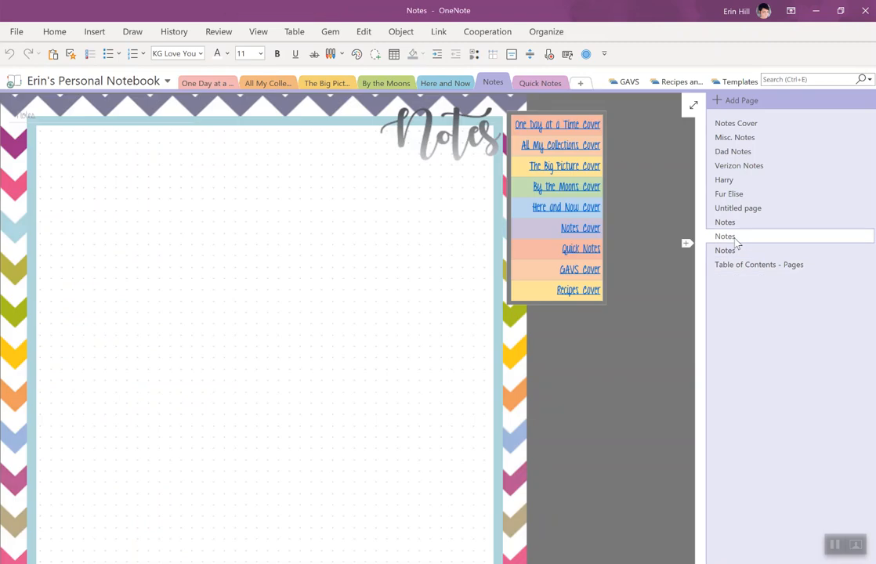
pyautogui.click(732, 223)
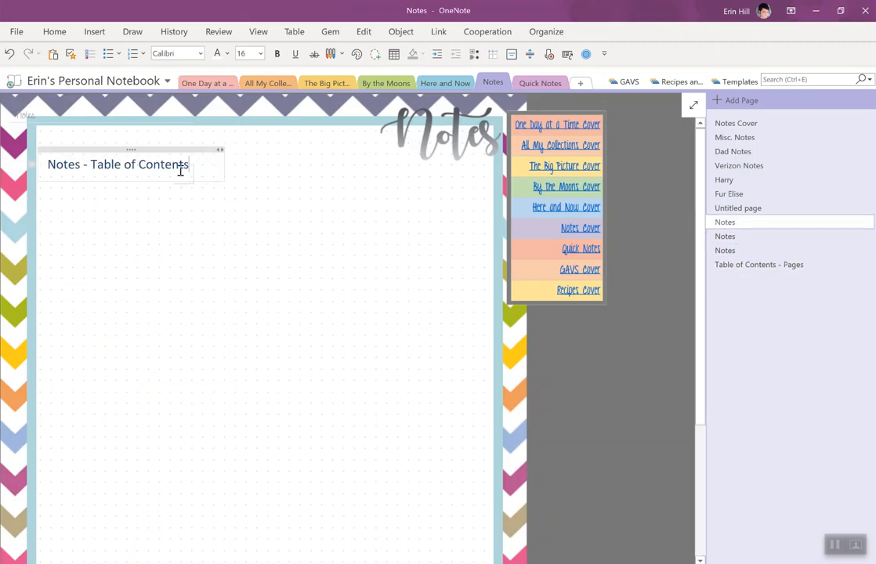
pyautogui.press('Return')
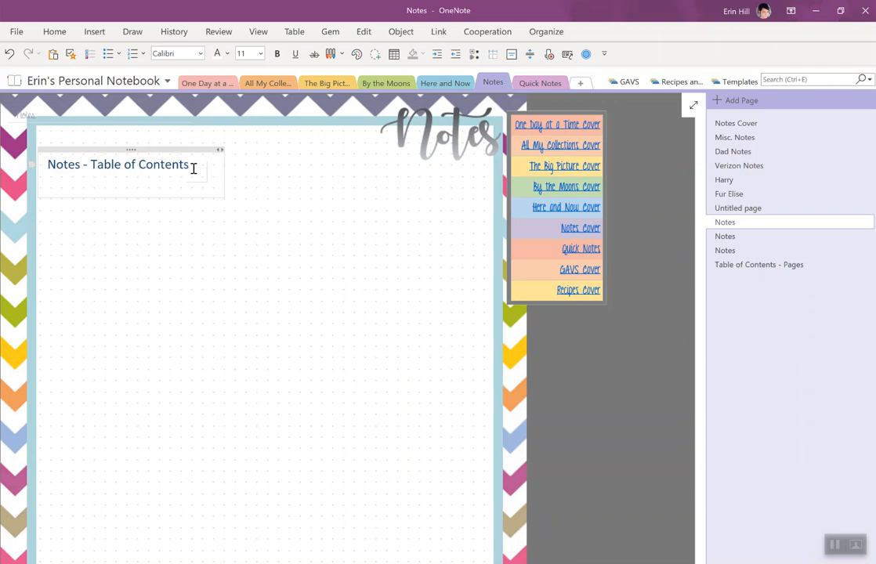
pyautogui.hotkey('ctrl', 'v')
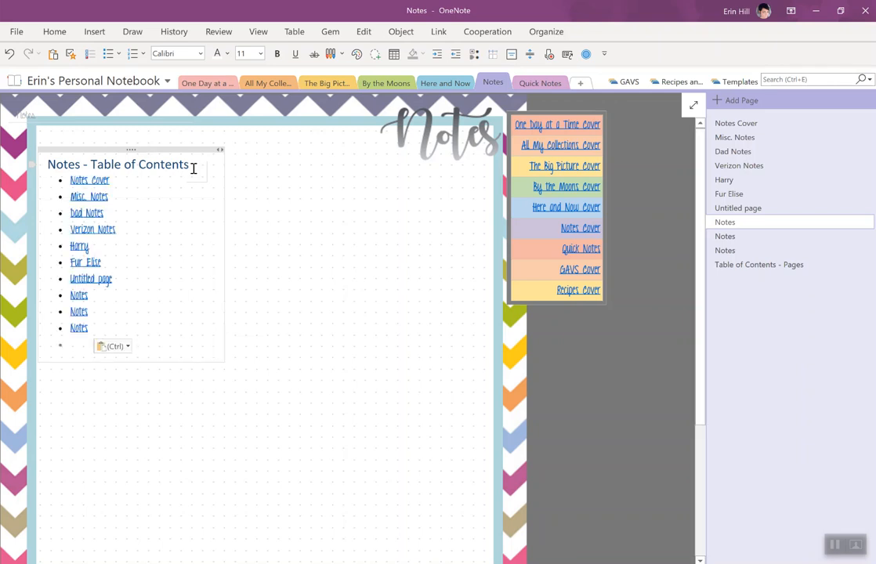
pyautogui.press('BackSpace')
pyautogui.press('BackSpace')
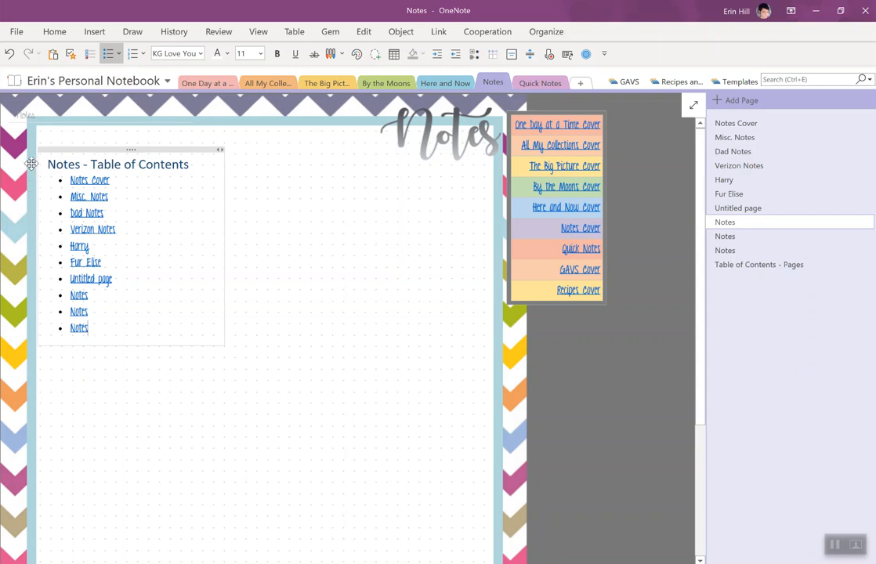
# Step: Collapse and re-expand the link list under the "Notes - Table of Contents" heading
pyautogui.doubleClick(32, 165)
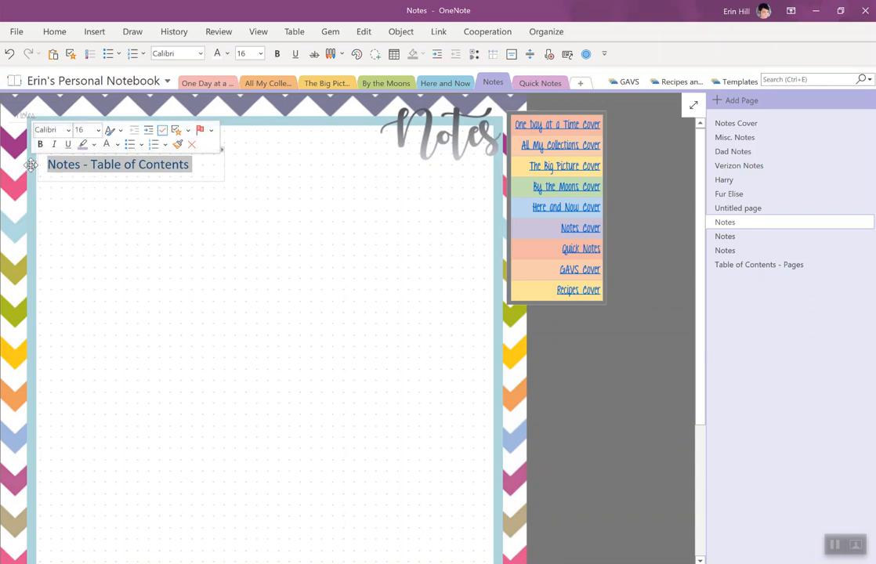
pyautogui.doubleClick(31, 165)
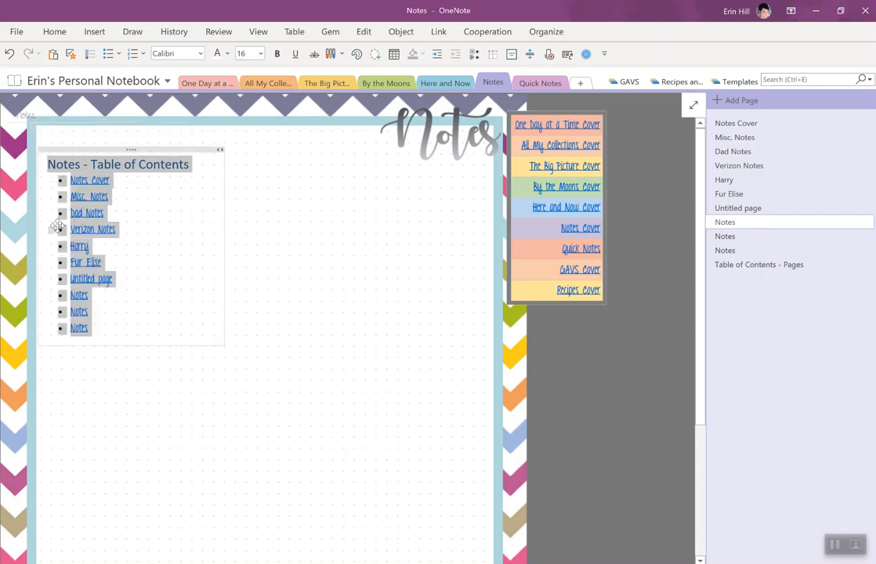
pyautogui.click(143, 215)
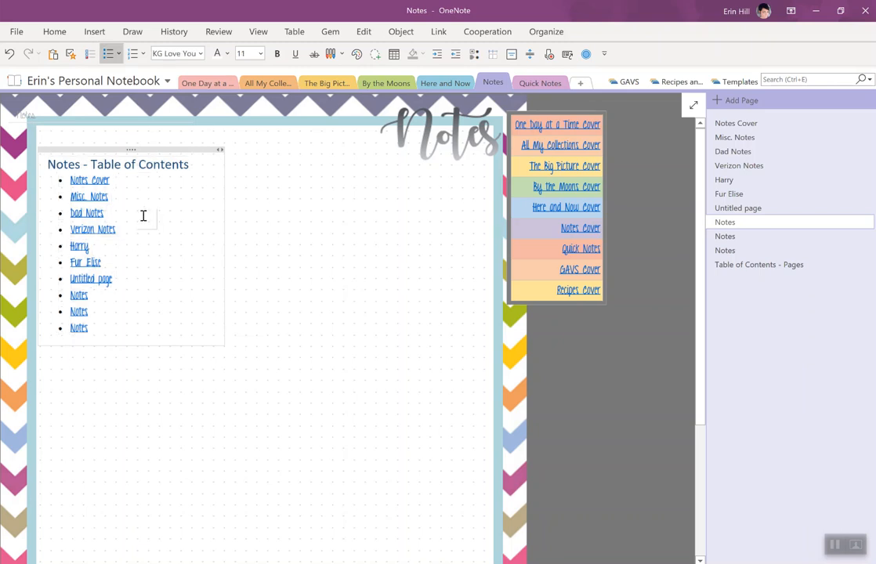
# Step: Collapse the links under the "Notes - Table of Contents" heading with the Collapse All command and expand them again
pyautogui.click(42, 164)
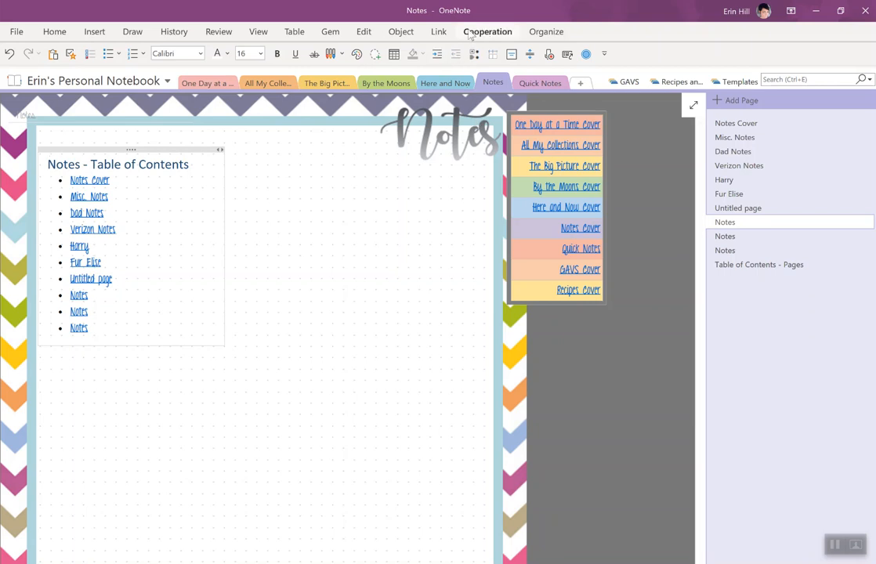
pyautogui.click(401, 32)
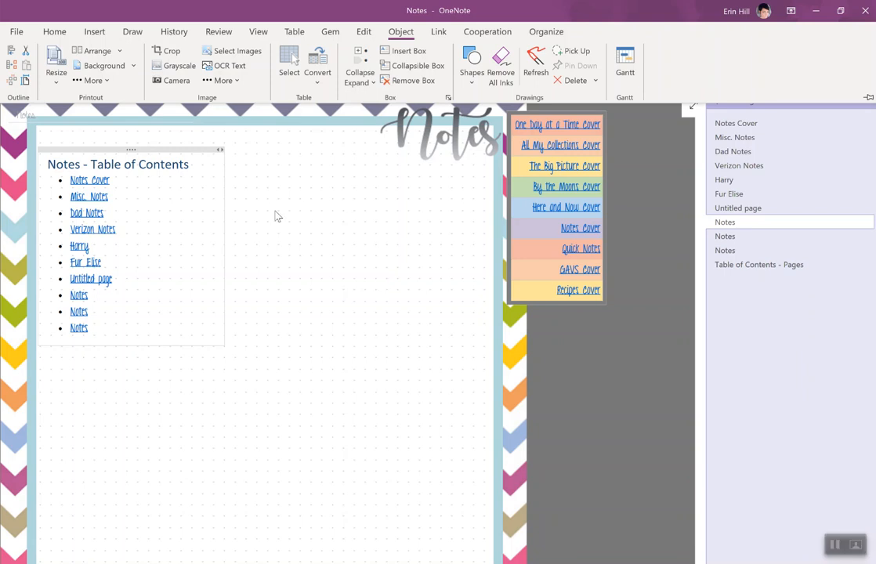
pyautogui.click(48, 164)
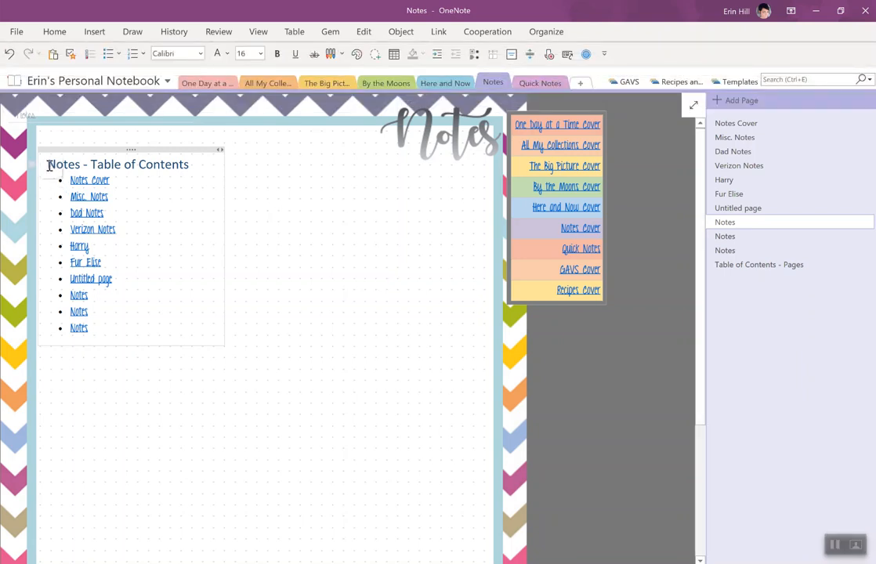
pyautogui.click(399, 33)
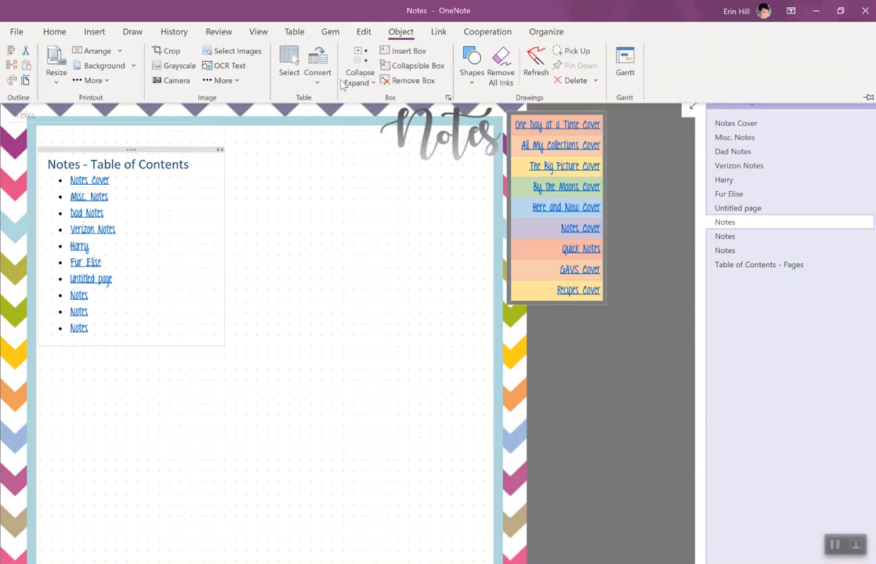
pyautogui.click(357, 83)
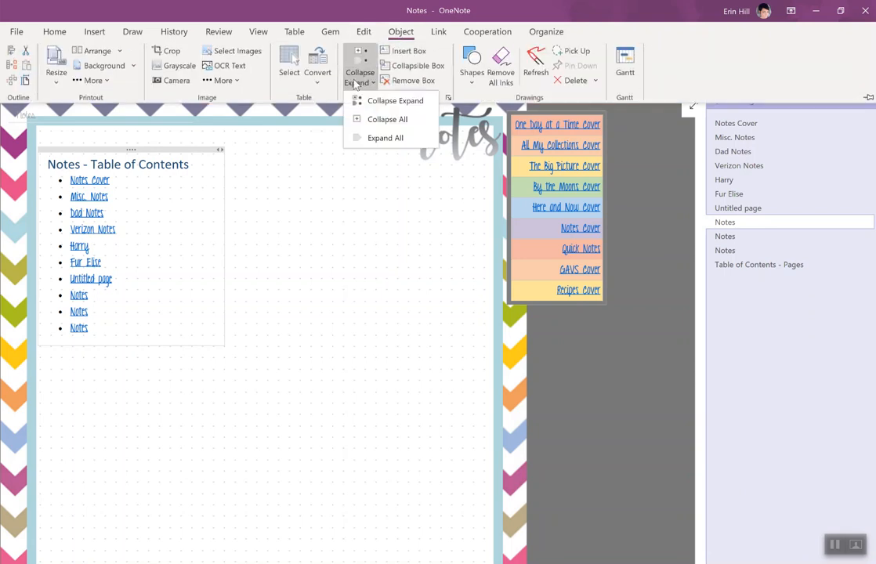
pyautogui.click(362, 119)
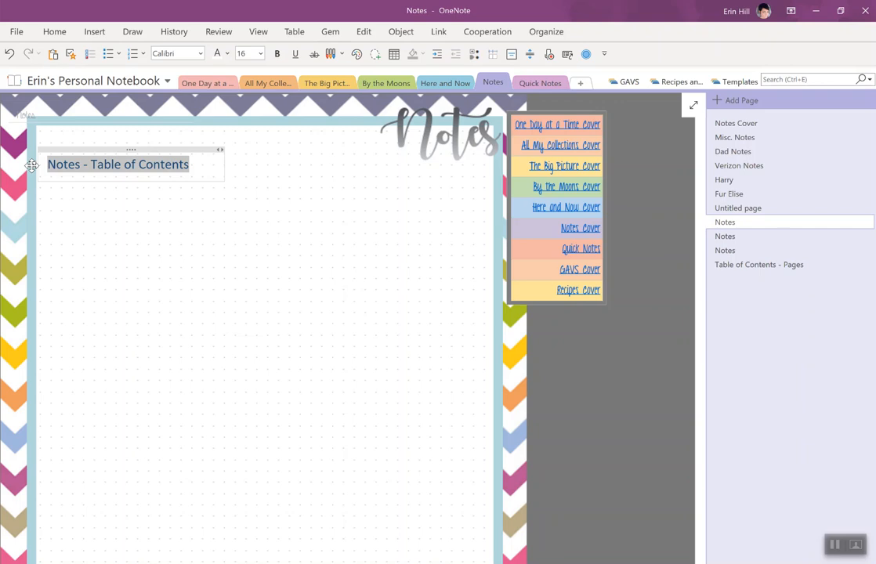
pyautogui.click(141, 225)
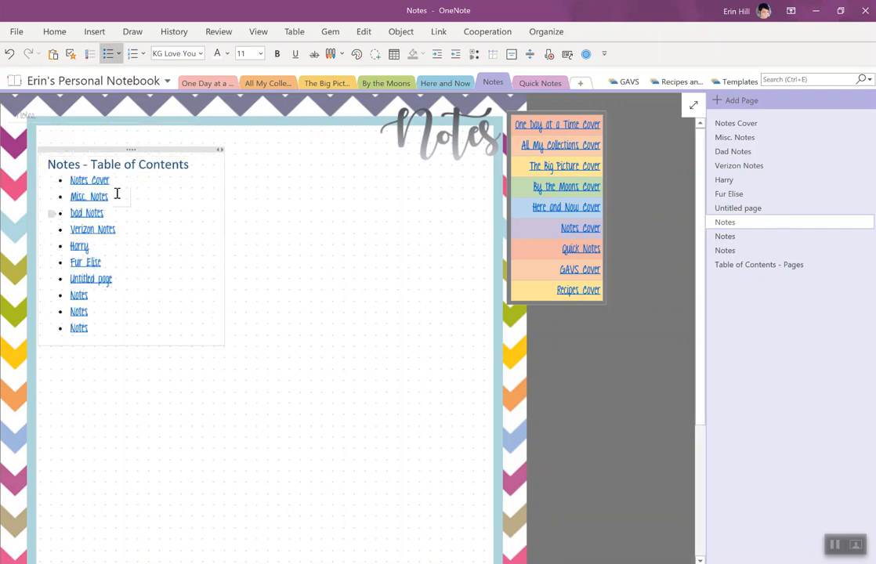
# Step: Enclose the "Notes - Table of Contents" heading and all its page links in an inserted box
pyautogui.moveTo(45, 156); pyautogui.dragTo(121, 340)
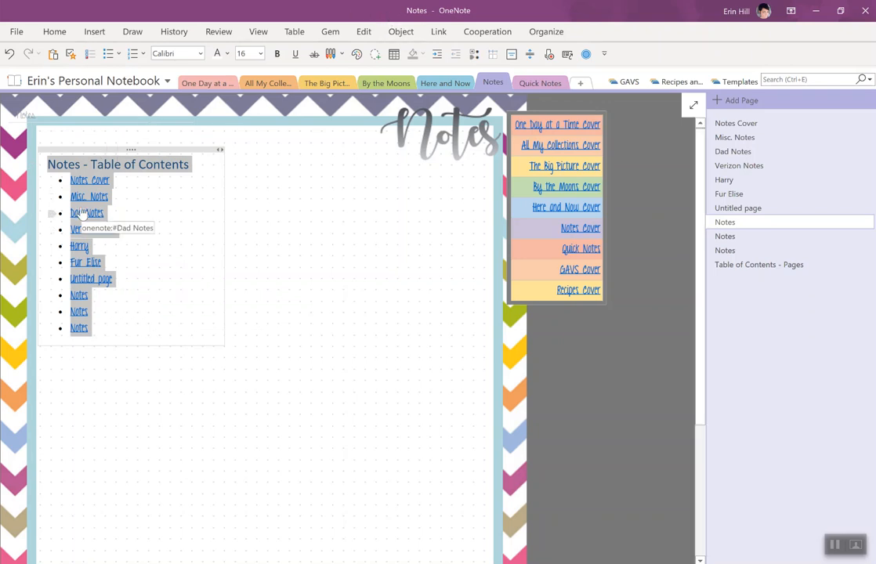
pyautogui.click(400, 33)
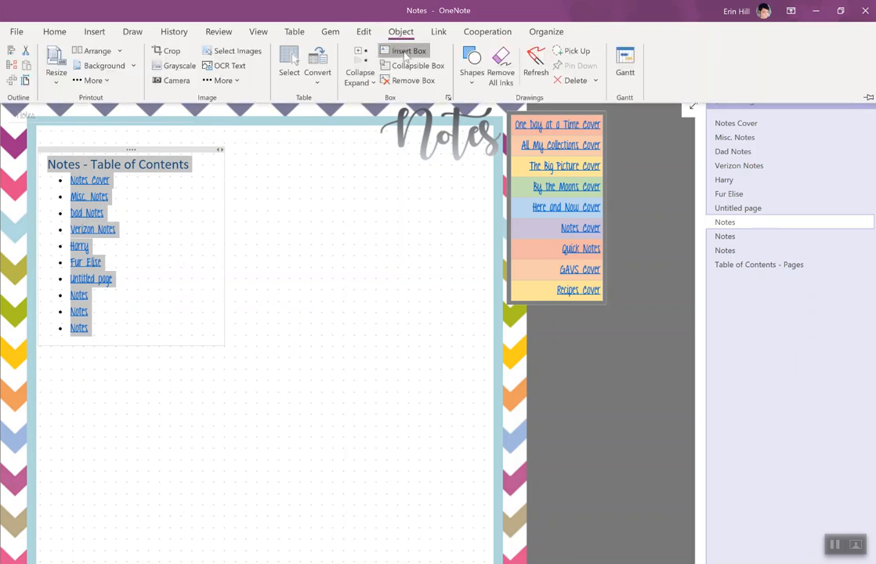
pyautogui.click(404, 50)
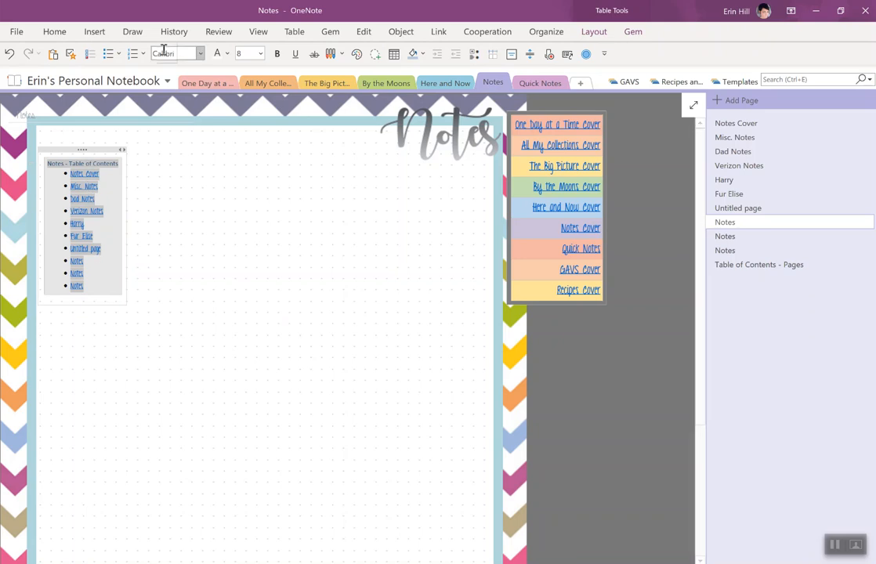
# Step: Set the boxed text to size 11 and shade the box light yellow
pyautogui.click(200, 53)
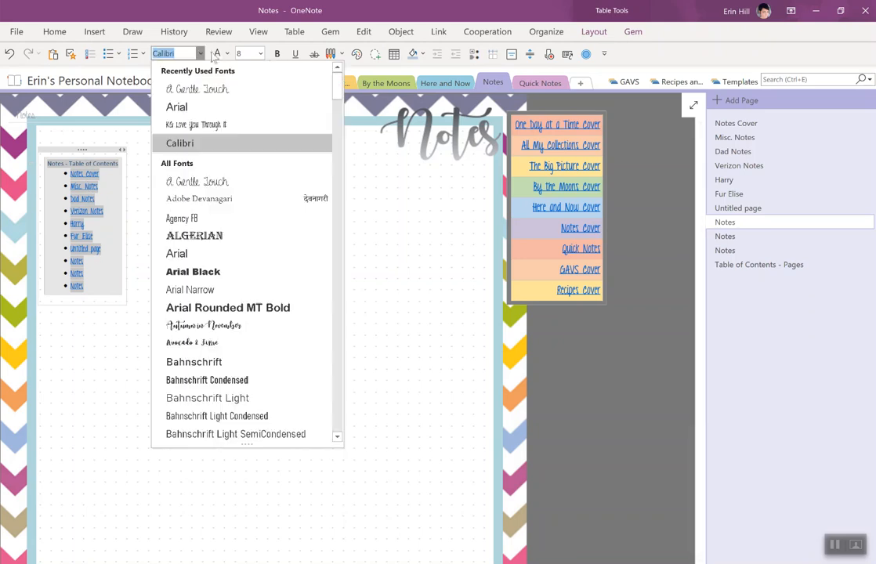
pyautogui.click(259, 53)
pyautogui.click(248, 146)
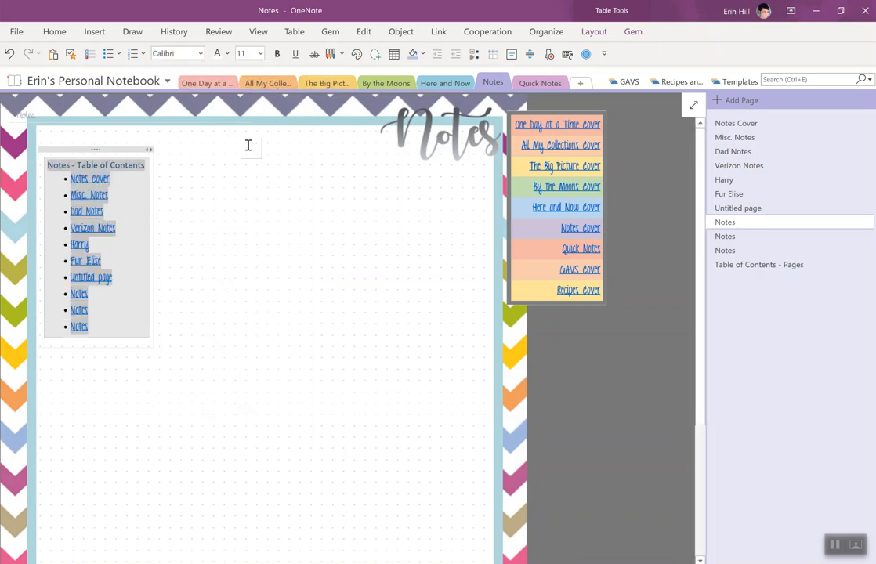
pyautogui.click(134, 245)
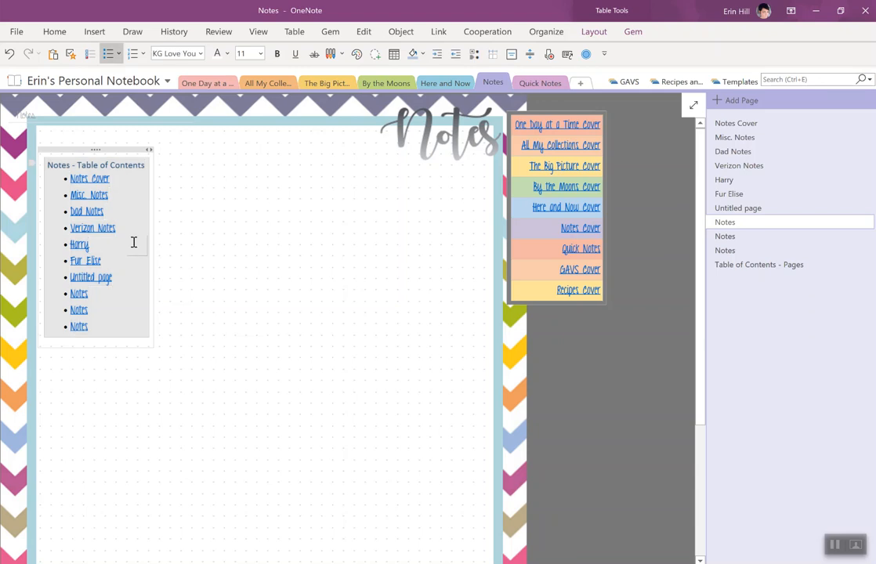
pyautogui.click(422, 54)
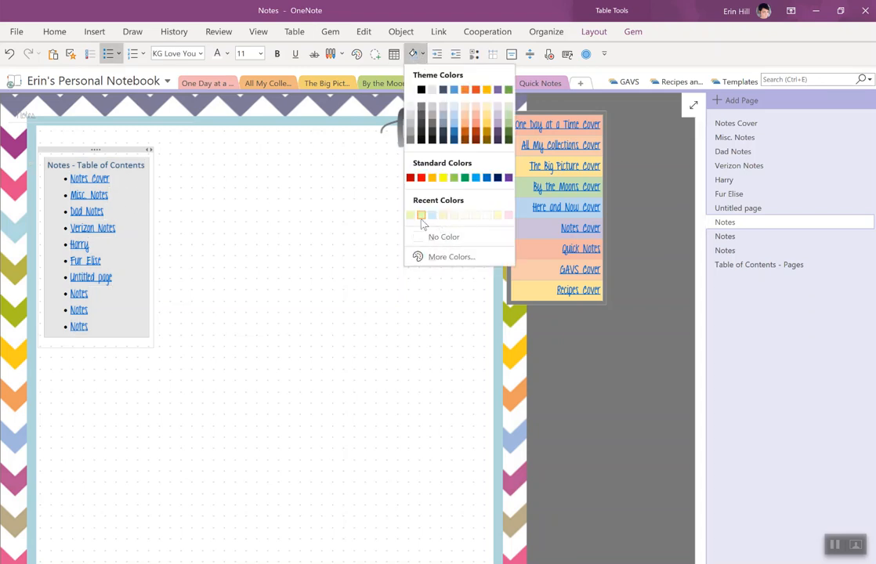
pyautogui.click(498, 218)
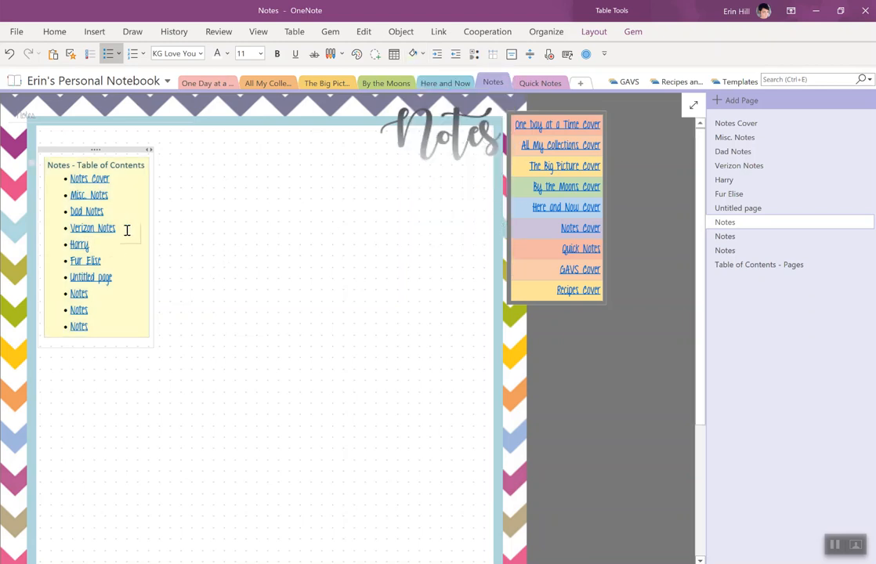
pyautogui.click(33, 165)
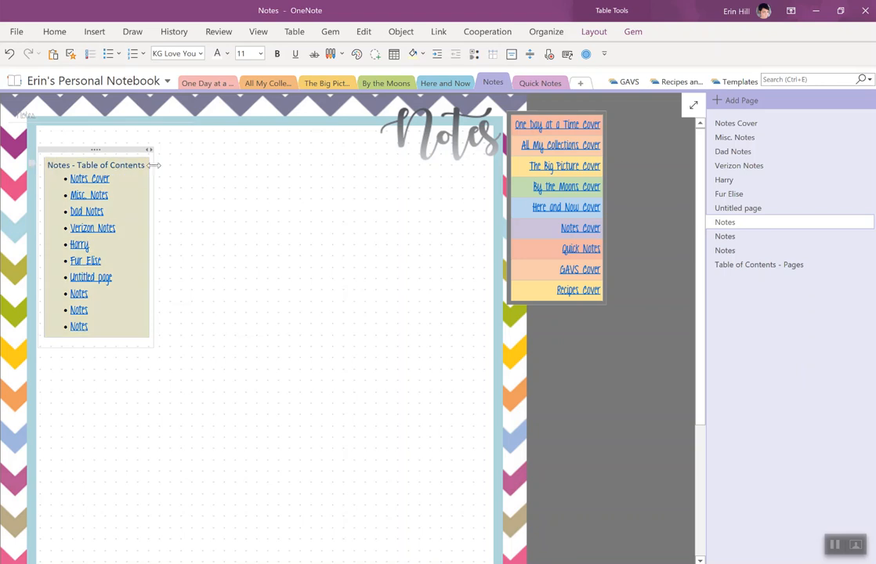
pyautogui.hotkey('ctrl', 'z')
pyautogui.hotkey('ctrl', 'z')
pyautogui.hotkey('ctrl', 'z')
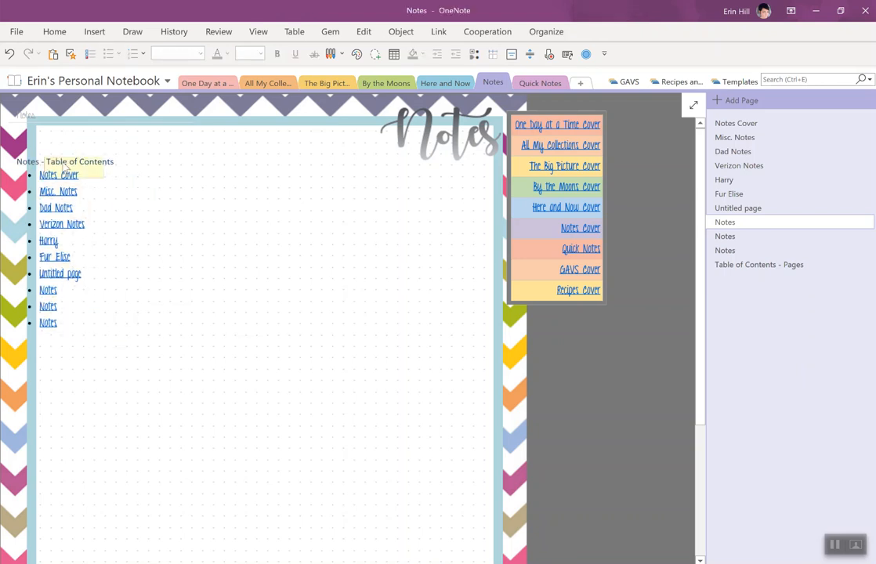
pyautogui.click(9, 60)
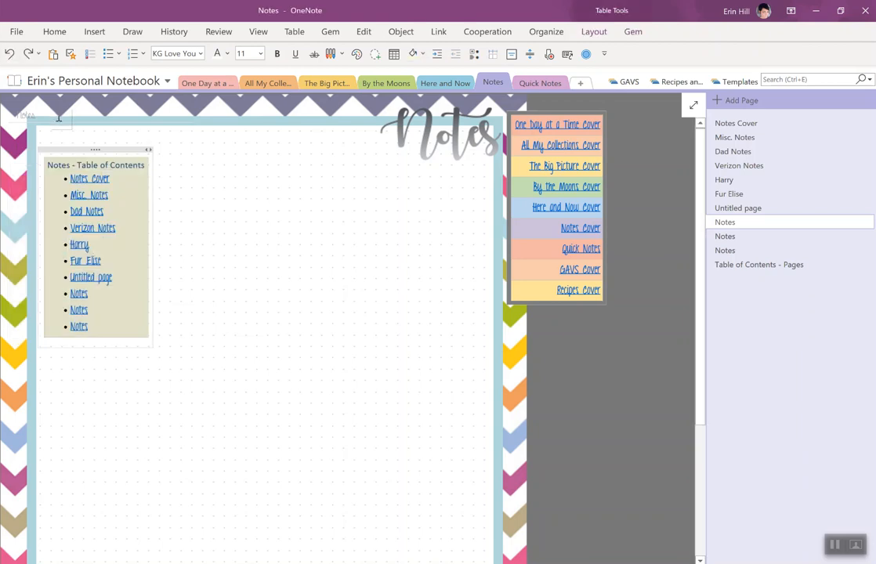
# Step: Apply the Heading 1 style to the "Notes - Table of Contents" line inside the yellow box
pyautogui.click(52, 171)
pyautogui.moveTo(49, 166); pyautogui.dragTo(145, 169)
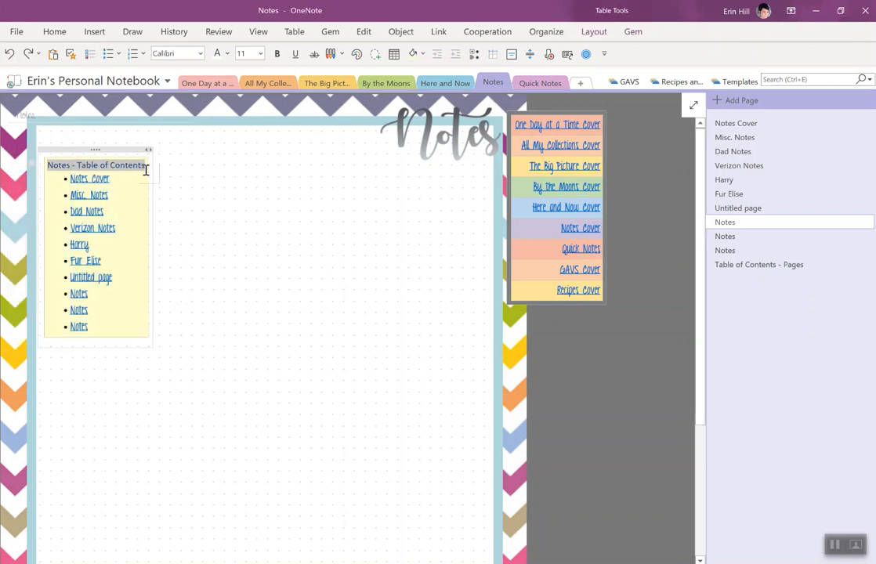
pyautogui.click(66, 33)
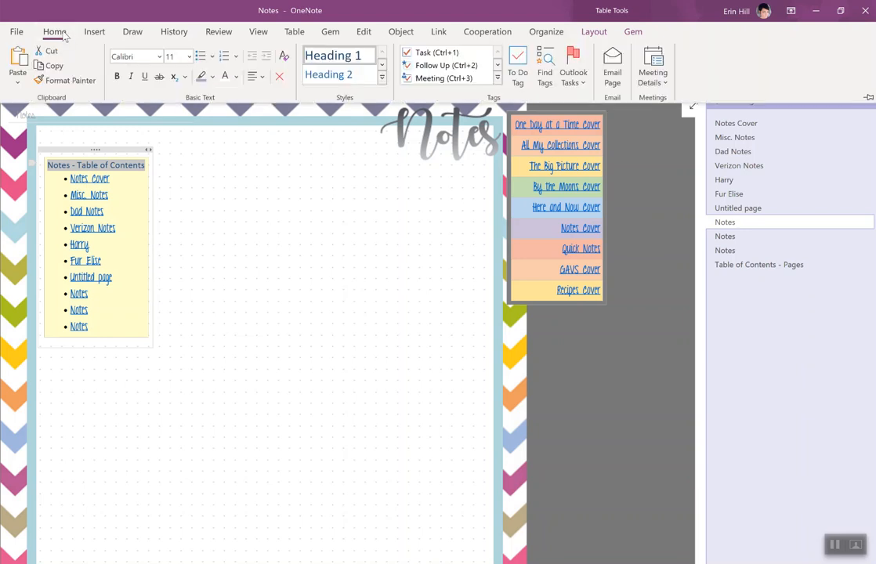
pyautogui.click(325, 60)
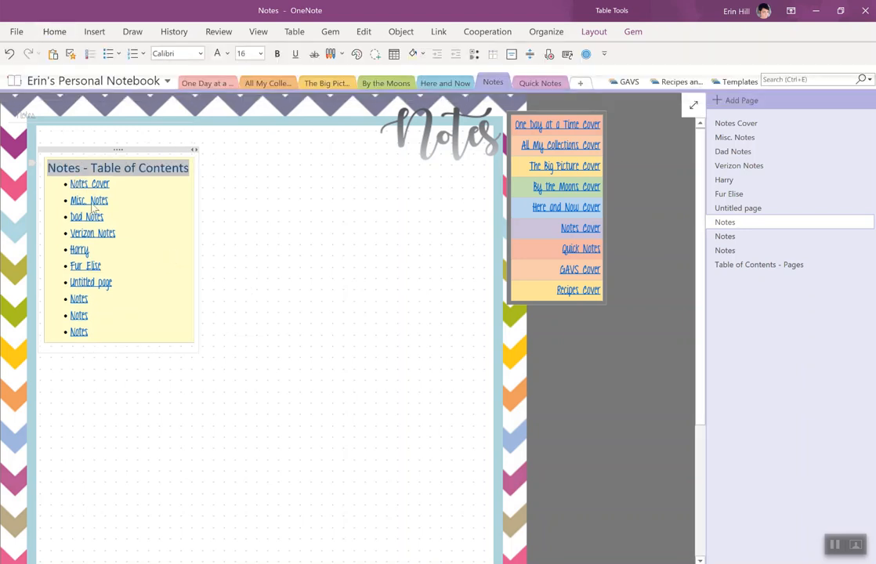
# Step: Collapse and re-expand the link list inside the yellow box, and follow its Notes Cover link
pyautogui.click(33, 163)
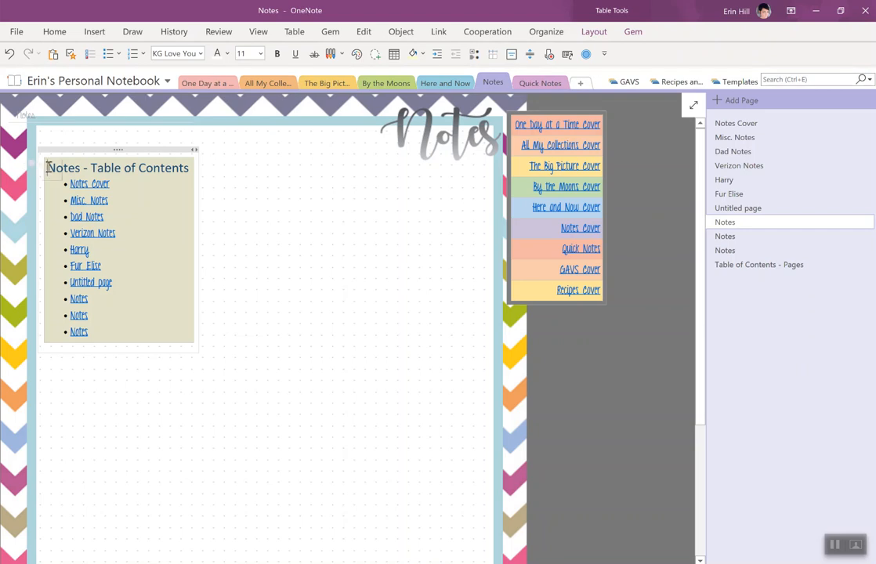
pyautogui.click(47, 164)
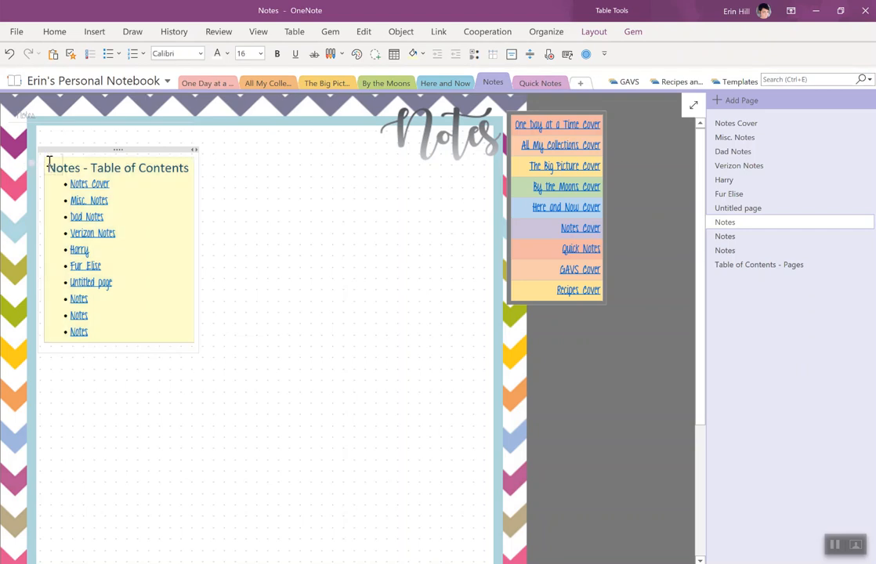
pyautogui.click(471, 56)
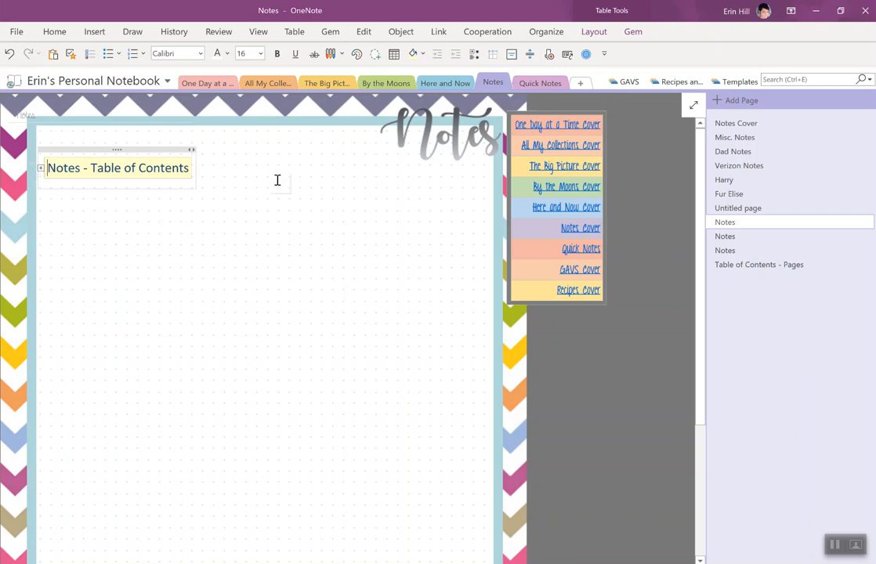
pyautogui.doubleClick(41, 168)
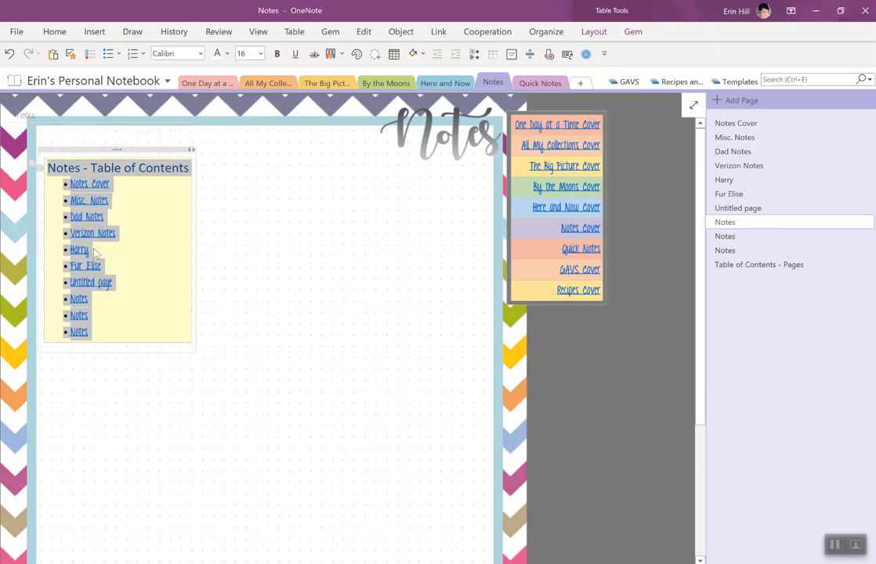
pyautogui.click(186, 251)
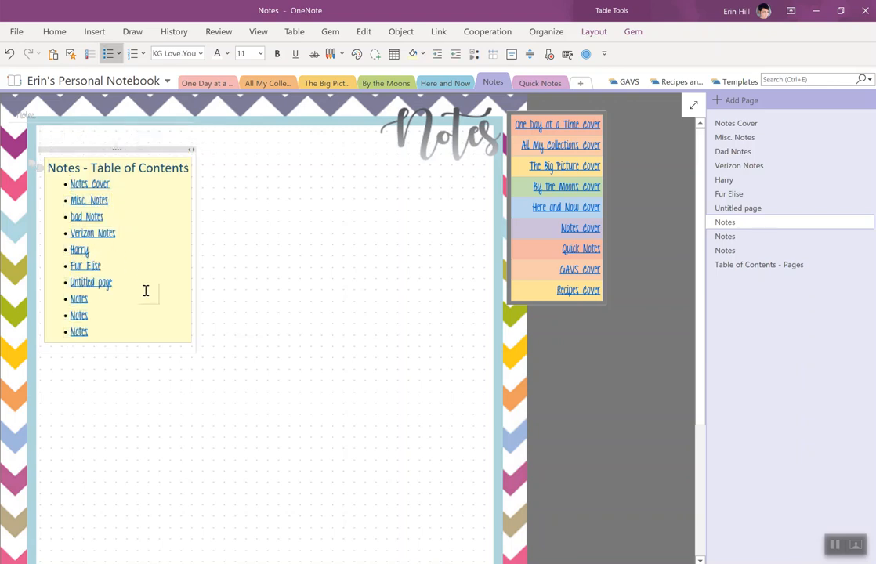
pyautogui.click(99, 188)
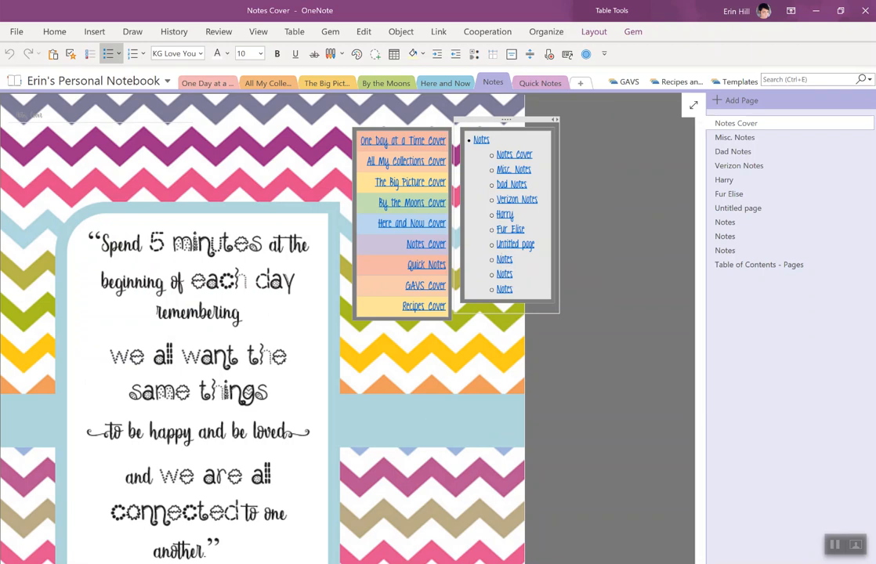
# Step: Switch to the OneNote window with the 2020 Weekly Planner notebook and open the (01) Notes page in its Notes section
pyautogui.moveTo(414, 563)
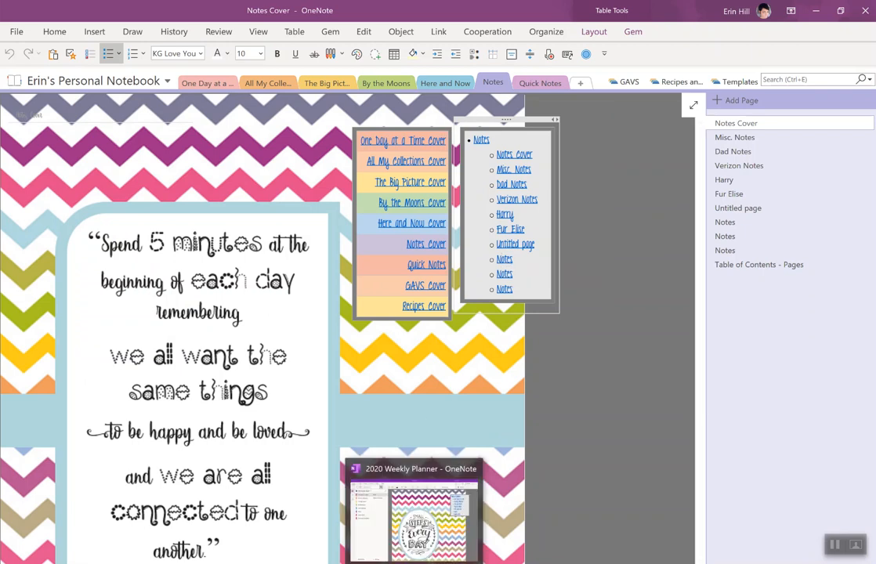
pyautogui.click(414, 517)
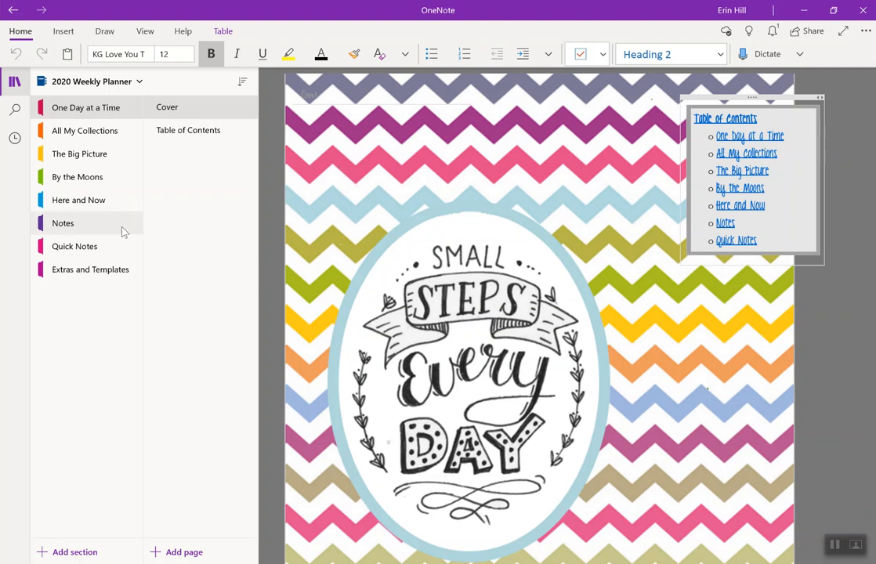
pyautogui.click(83, 227)
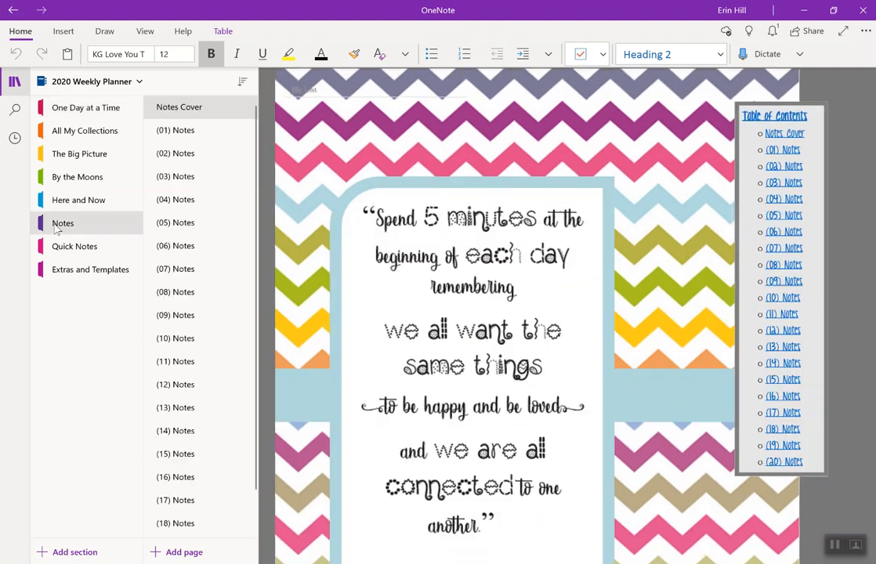
pyautogui.click(185, 134)
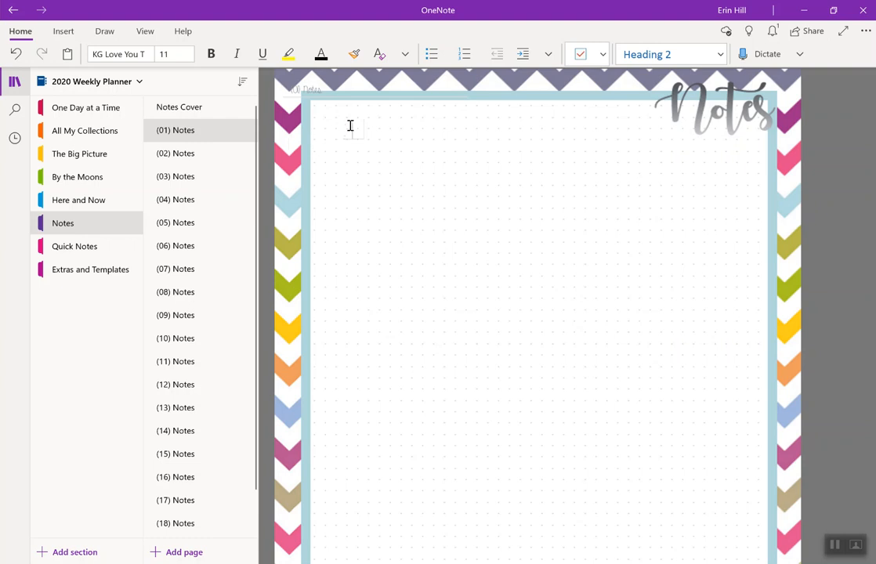
# Step: Write the line "Notes - Table of Contents" in Heading 1 style at the top of the (01) Notes page
pyautogui.click(721, 57)
pyautogui.click(593, 113)
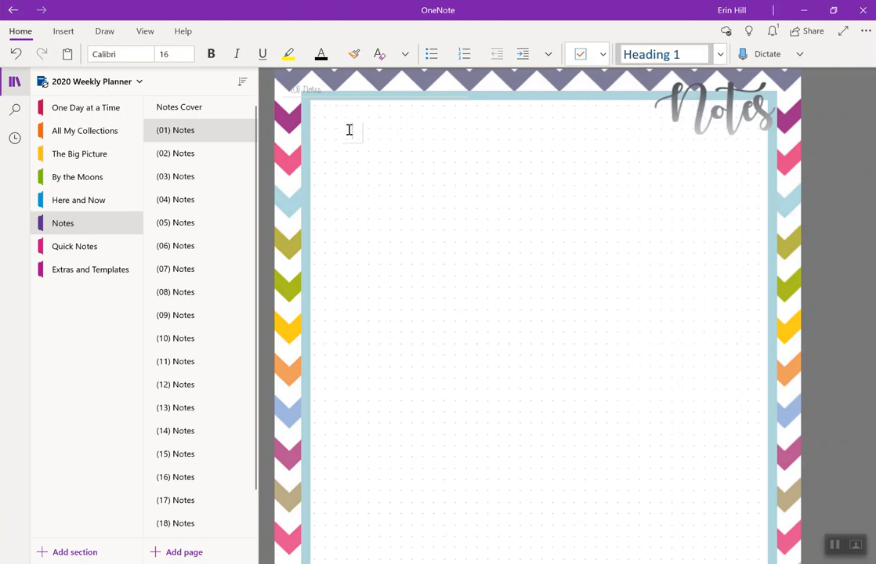
pyautogui.write('Notes')
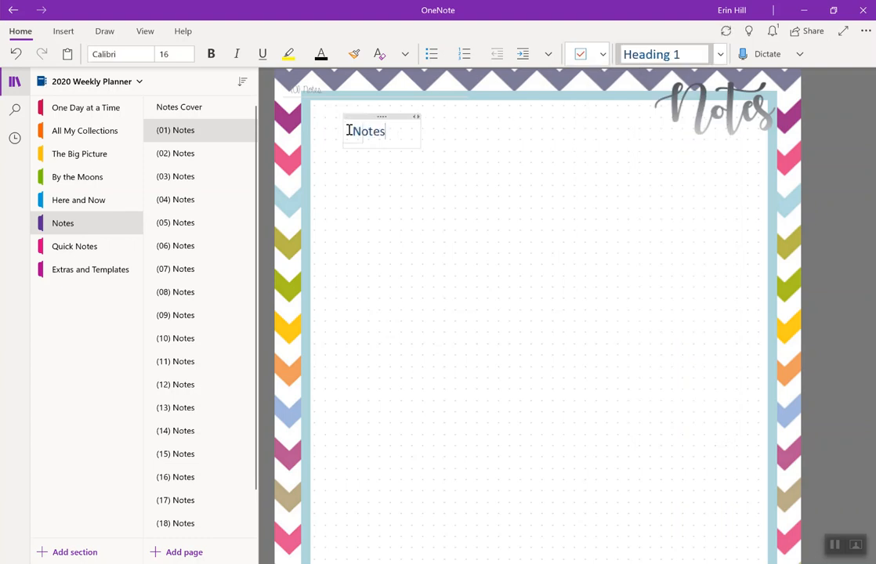
pyautogui.write(' - Tabl')
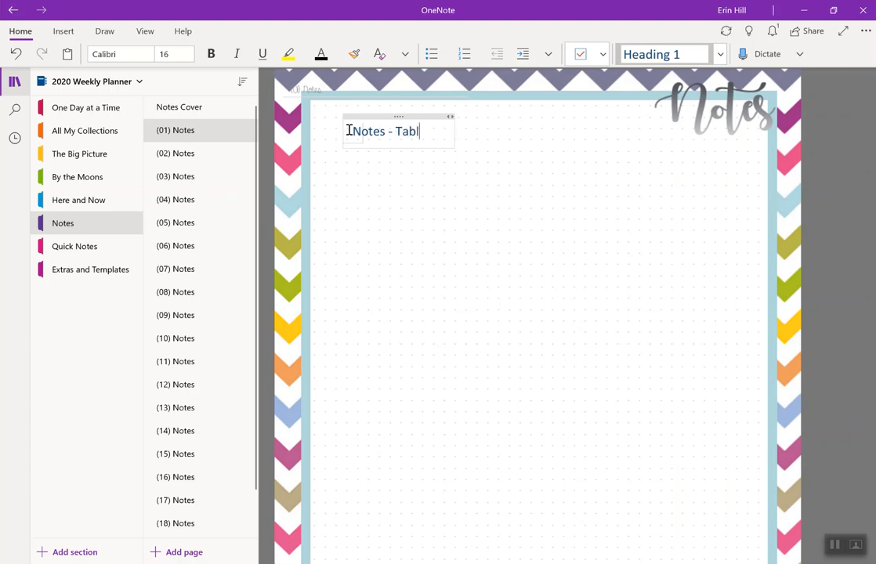
pyautogui.write('e of COnten')
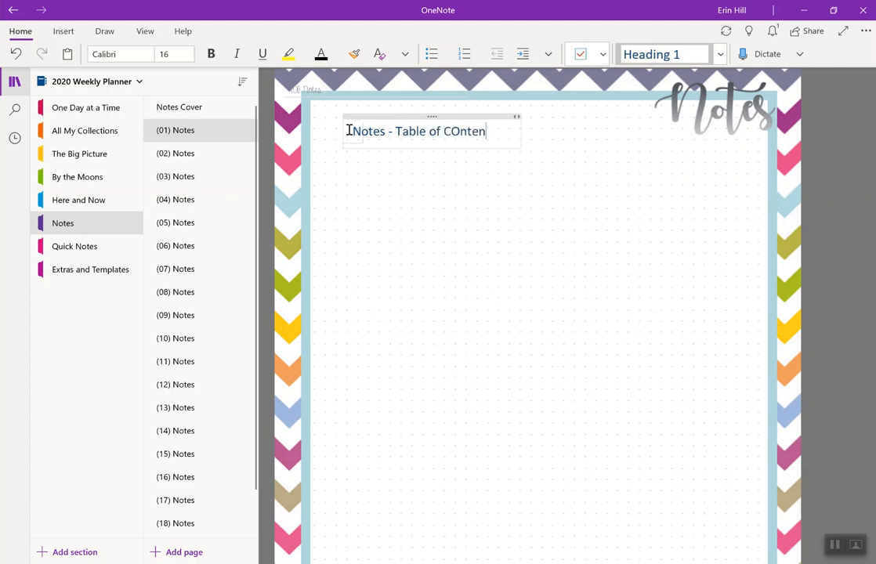
pyautogui.write('ts')
pyautogui.click(456, 132)
pyautogui.press('BackSpace')
pyautogui.write('o')
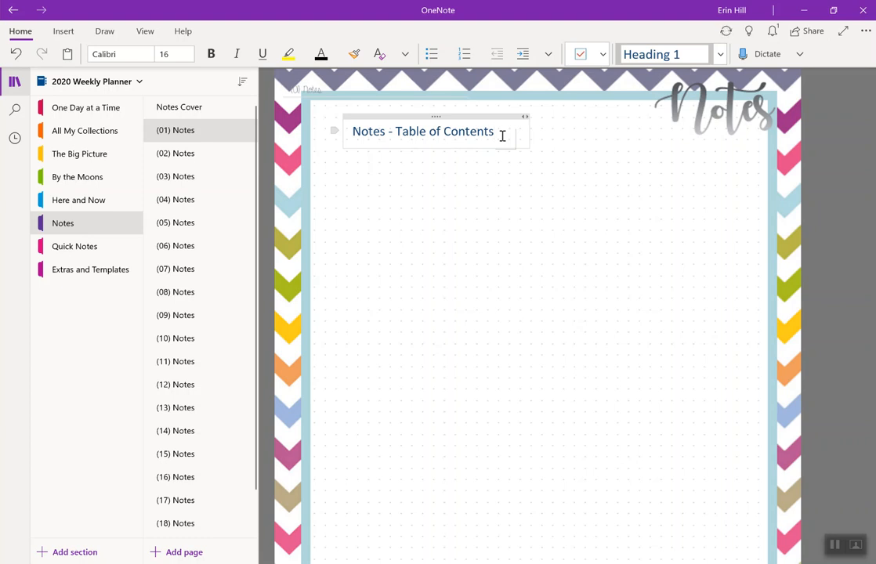
# Step: Add indented Heading 2 lines "Section 1" and "Section 2" beneath the Notes - Table of Contents heading
pyautogui.press('Return')
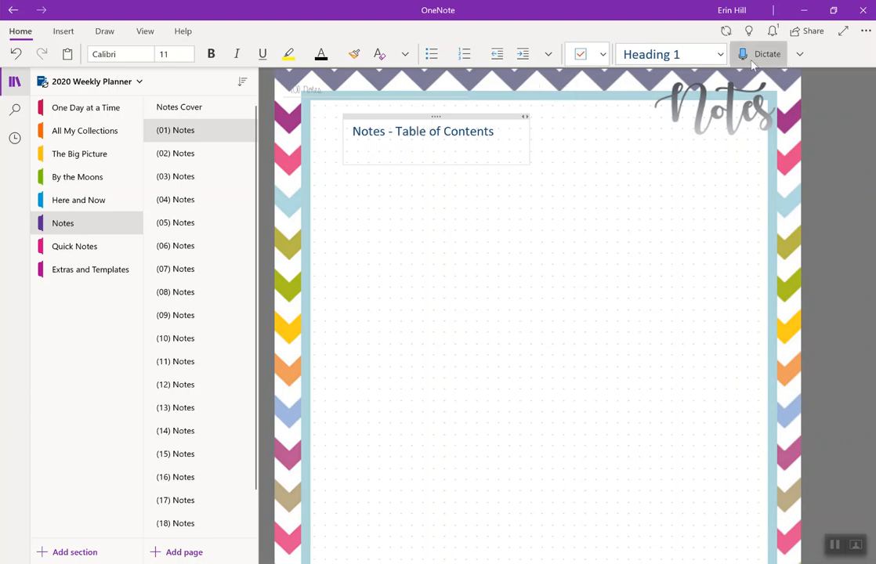
pyautogui.click(719, 55)
pyautogui.click(604, 144)
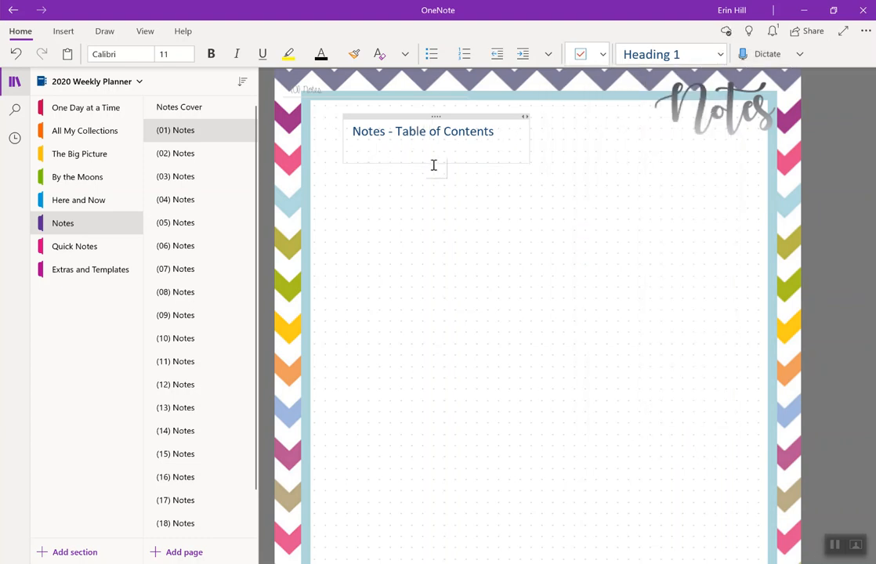
pyautogui.write('Section 1')
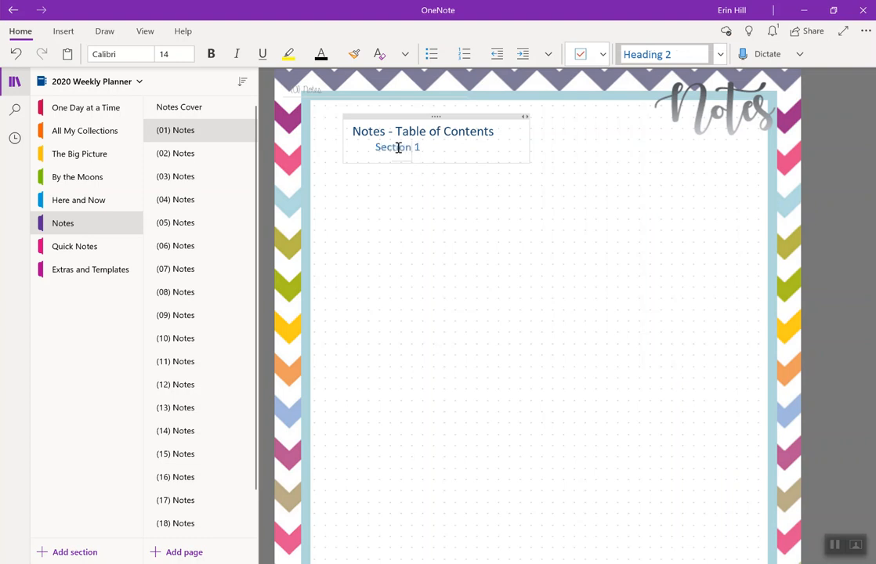
pyautogui.press('Return')
pyautogui.click(670, 56)
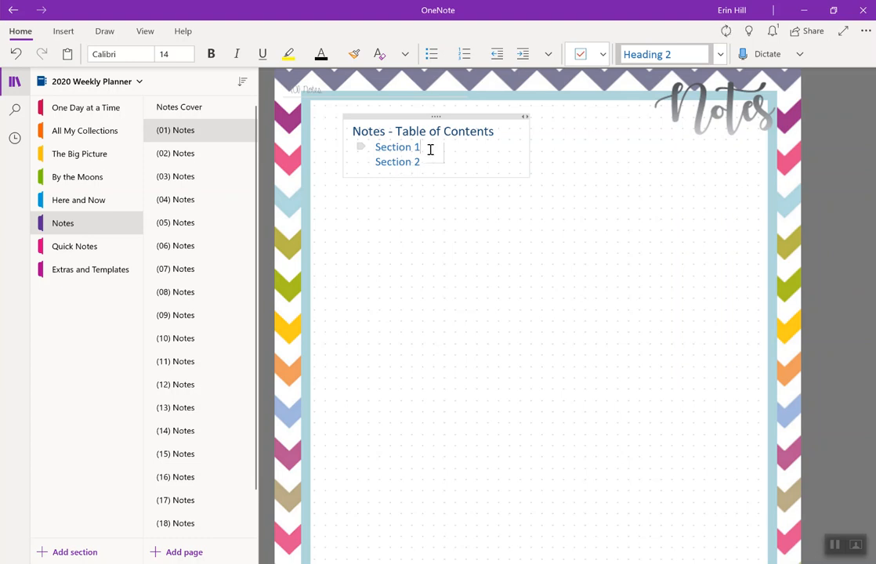
# Step: Add further indented plain-text entries: (01) Notes and (02) Notes under Section 1, (03) Notes and (04) Notes under Section 2
pyautogui.press('Return')
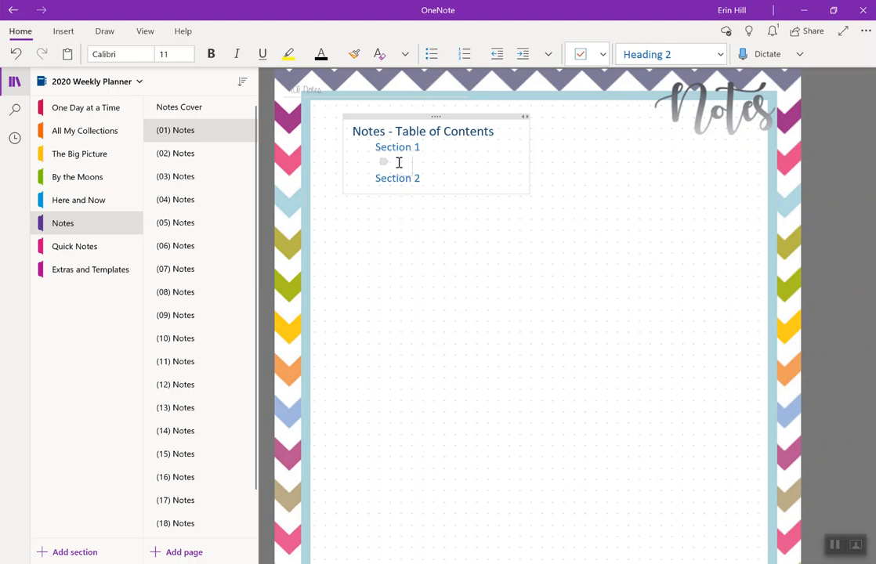
pyautogui.write('Notes')
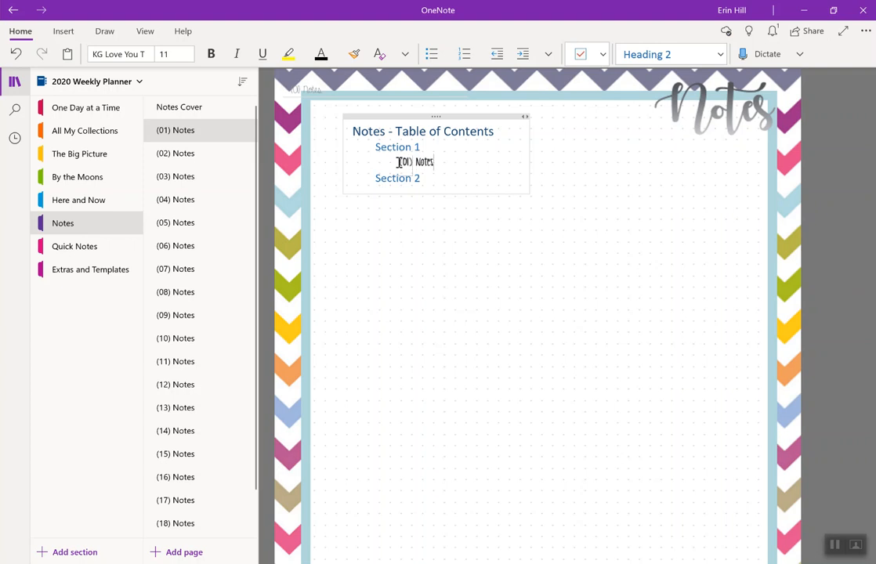
pyautogui.press('Return')
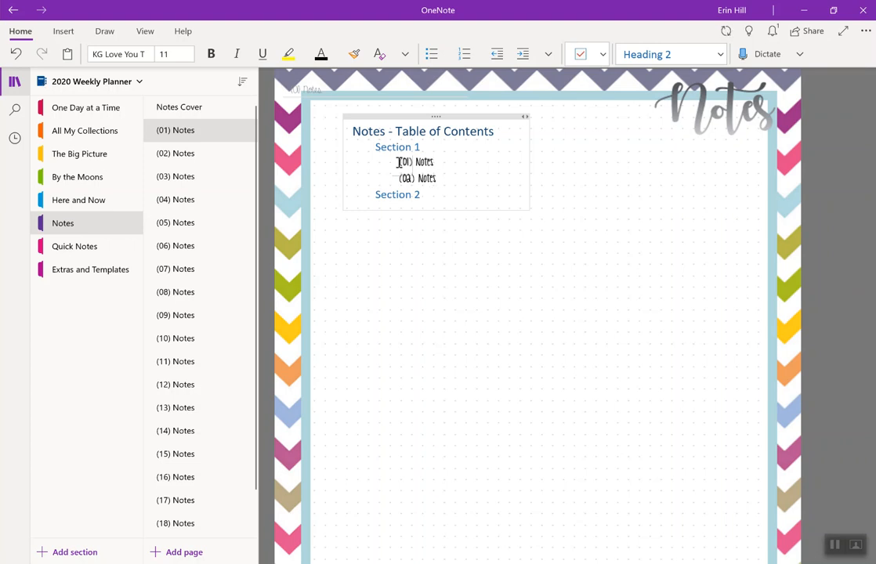
pyautogui.press('Return')
pyautogui.write('(03')
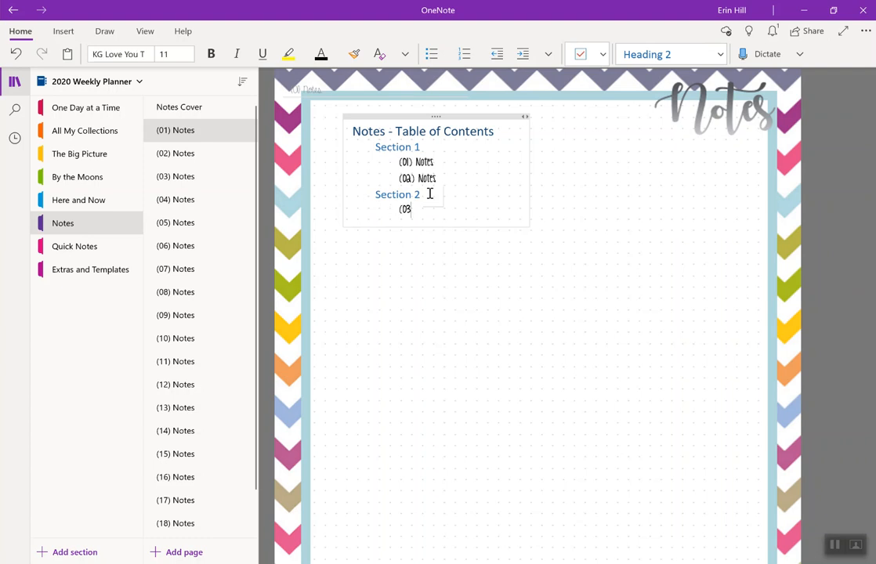
pyautogui.write(') Notes')
pyautogui.press('Return')
pyautogui.write('(04) Note')
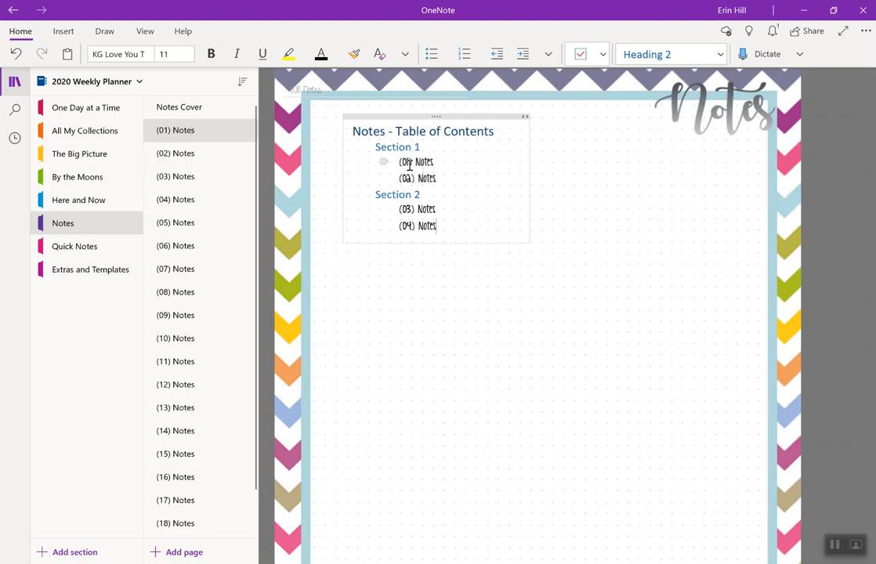
# Step: Copy the link to the (02) Notes page and attach it to the (02) Notes entry in the table of contents
pyautogui.click(188, 156)
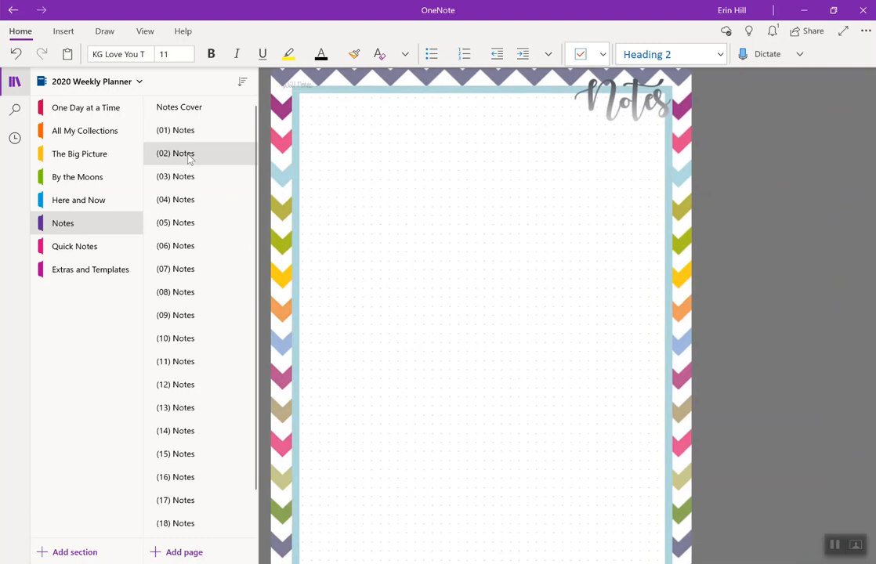
pyautogui.rightClick(189, 155)
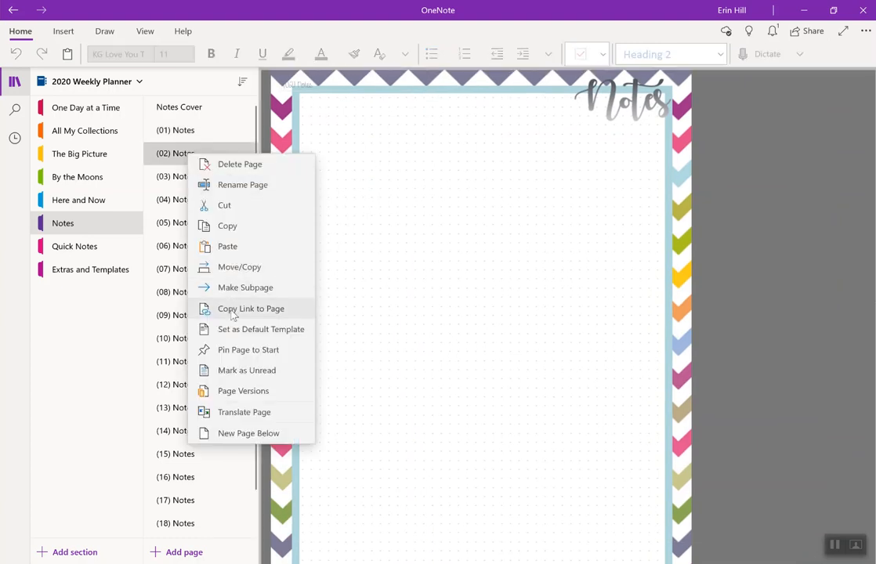
pyautogui.click(232, 312)
pyautogui.click(197, 133)
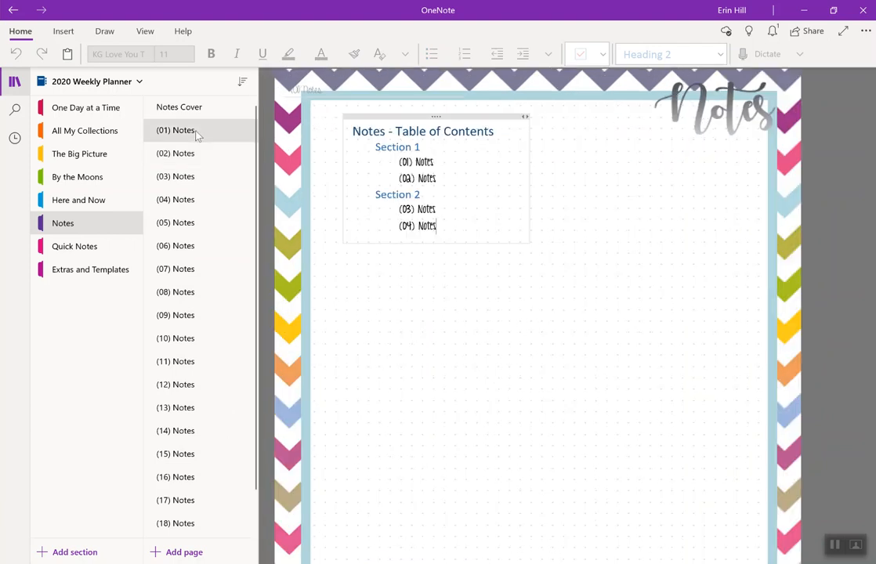
pyautogui.click(414, 178)
pyautogui.moveTo(438, 180); pyautogui.dragTo(400, 179)
pyautogui.rightClick(417, 180)
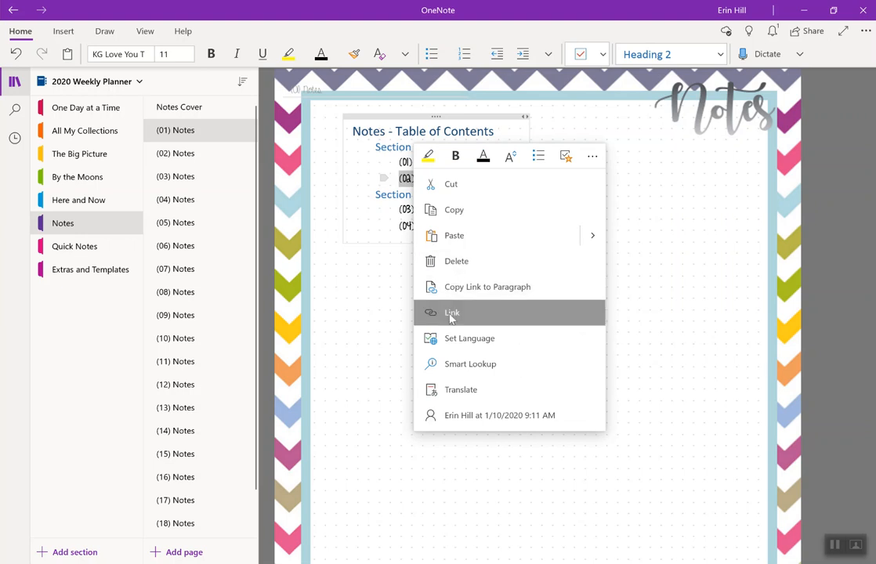
pyautogui.click(427, 312)
pyautogui.click(433, 279)
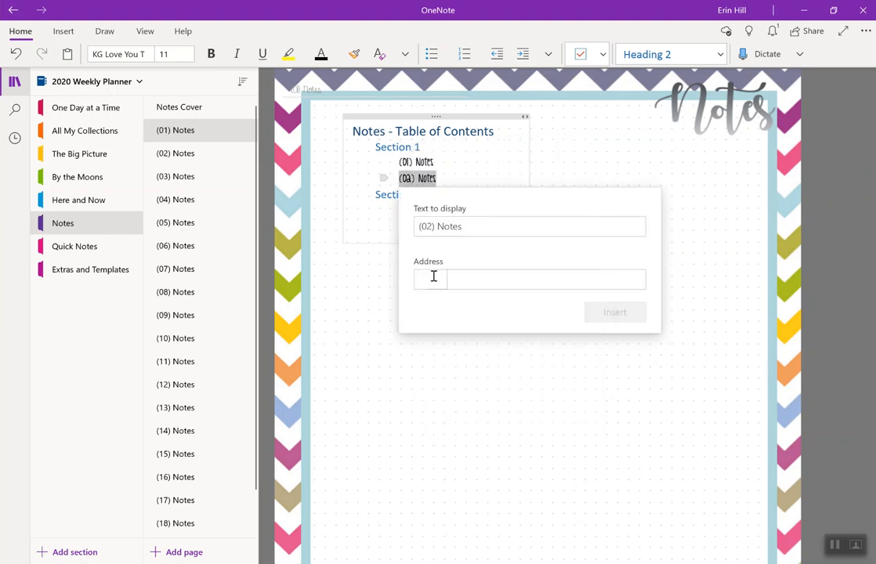
pyautogui.hotkey('ctrl', 'v')
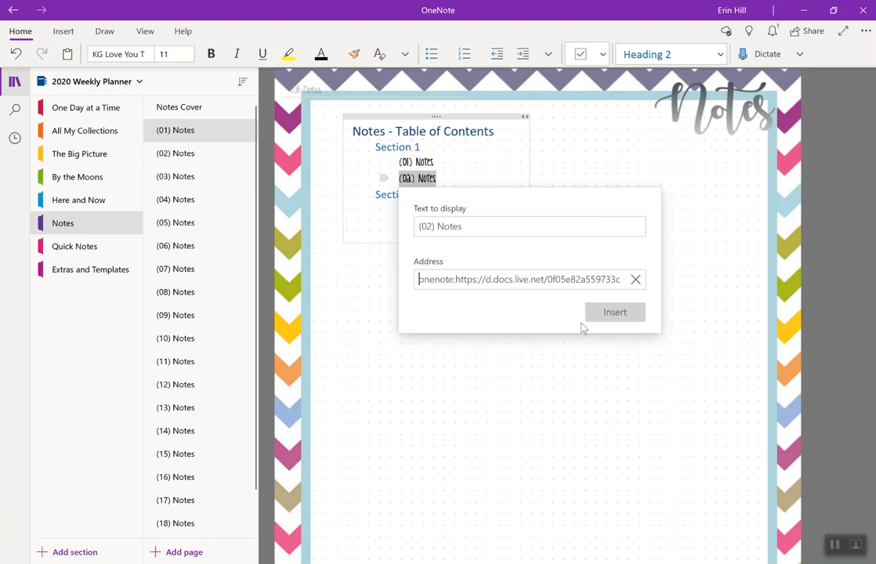
pyautogui.click(605, 316)
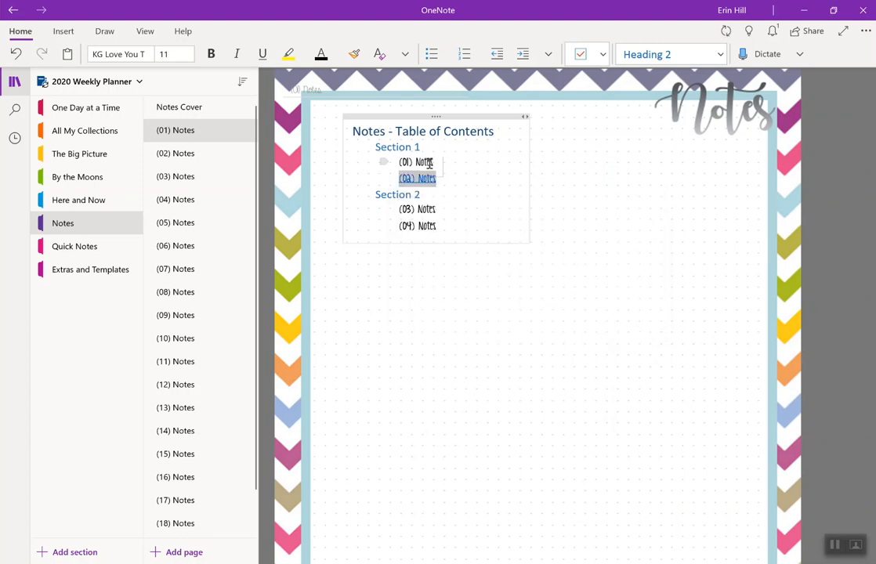
# Step: Copy the link to the (03) Notes page and attach it to the (03) Notes entry under Section 2
pyautogui.rightClick(183, 180)
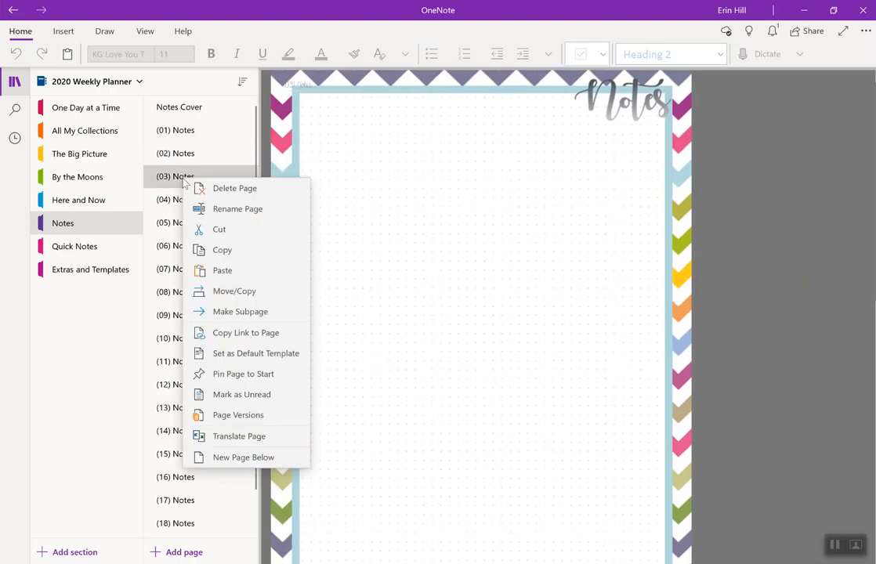
pyautogui.click(232, 333)
pyautogui.click(188, 132)
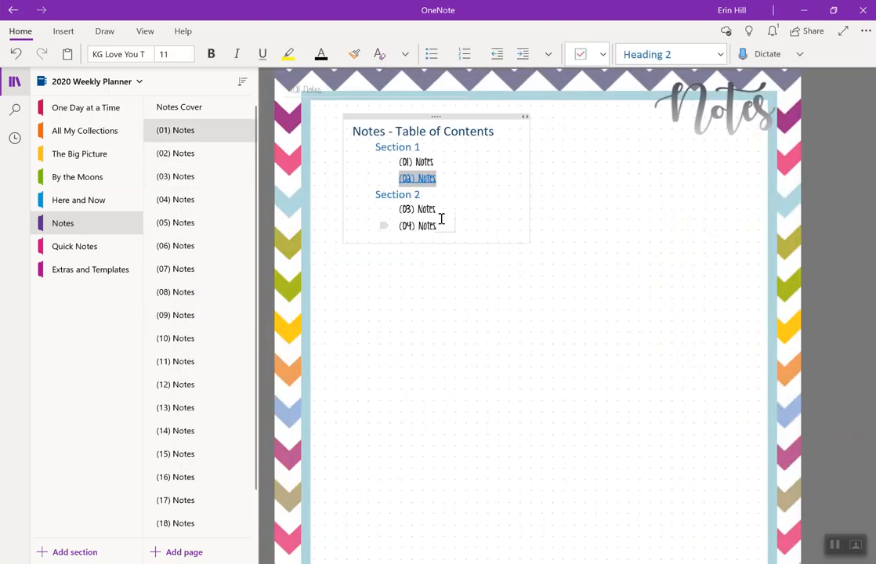
pyautogui.moveTo(438, 209); pyautogui.dragTo(399, 208)
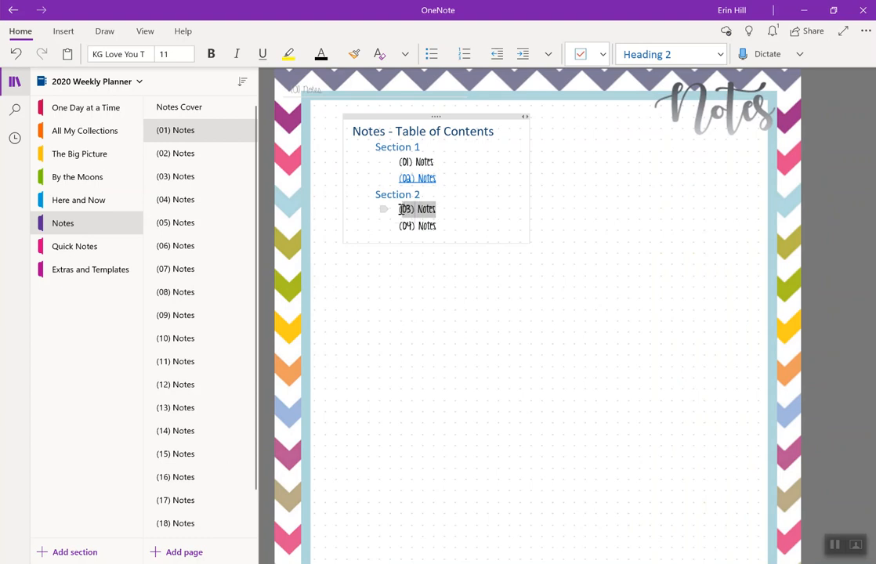
pyautogui.rightClick(399, 209)
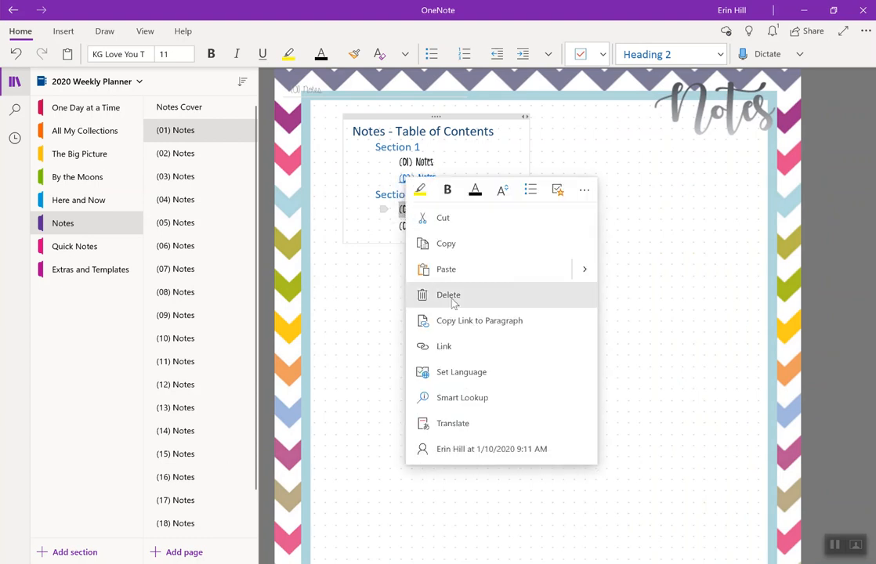
pyautogui.click(465, 349)
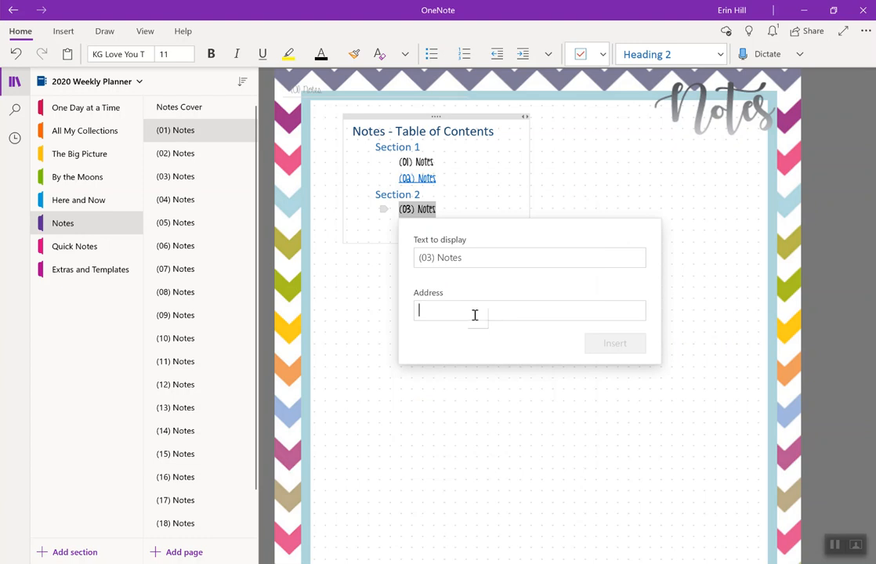
pyautogui.hotkey('ctrl', 'v')
pyautogui.click(592, 346)
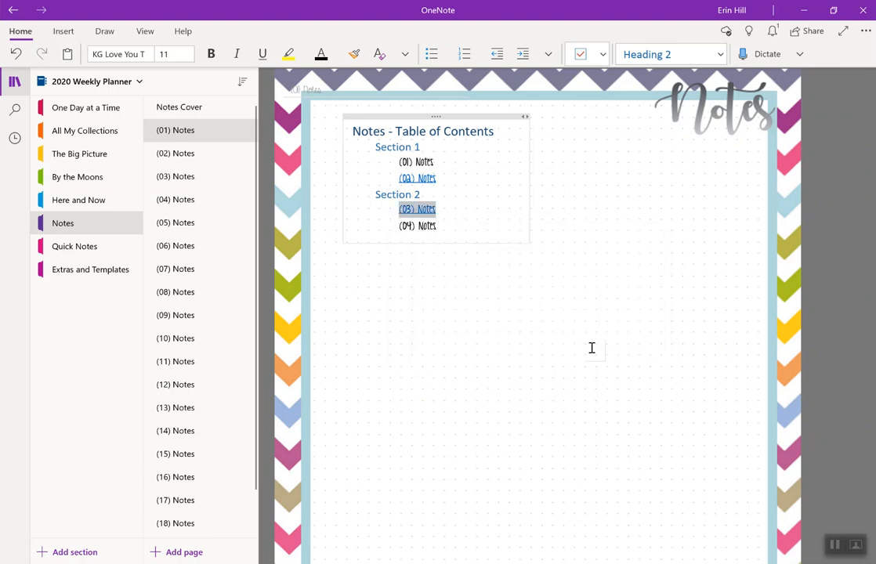
# Step: Copy the link to the (04) Notes page and attach it to the (04) Notes entry under Section 2
pyautogui.click(188, 201)
pyautogui.rightClick(190, 206)
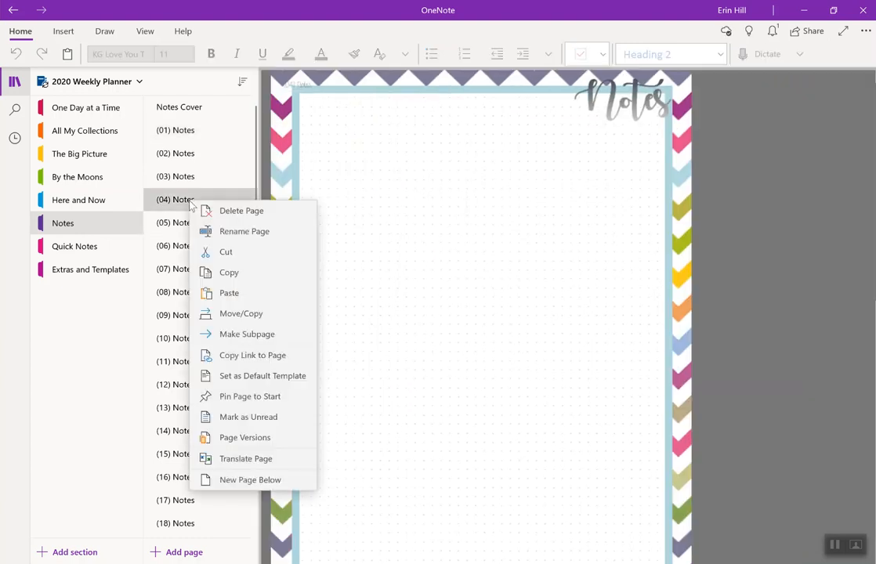
pyautogui.click(253, 356)
pyautogui.click(173, 130)
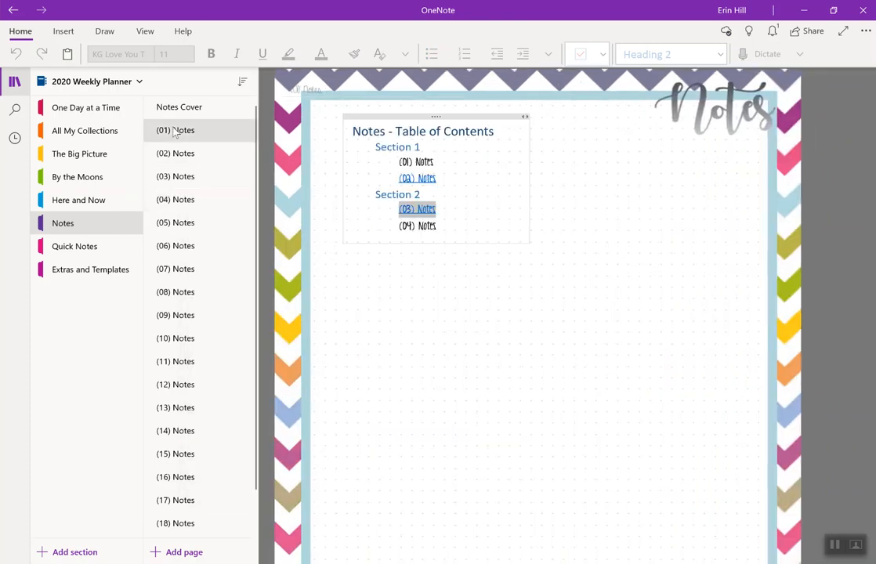
pyautogui.moveTo(441, 227); pyautogui.dragTo(401, 226)
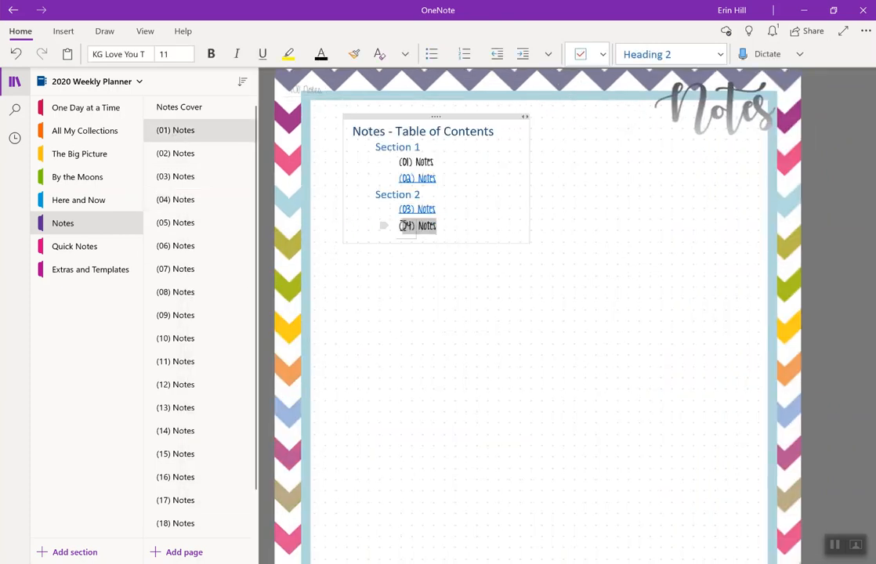
pyautogui.rightClick(404, 230)
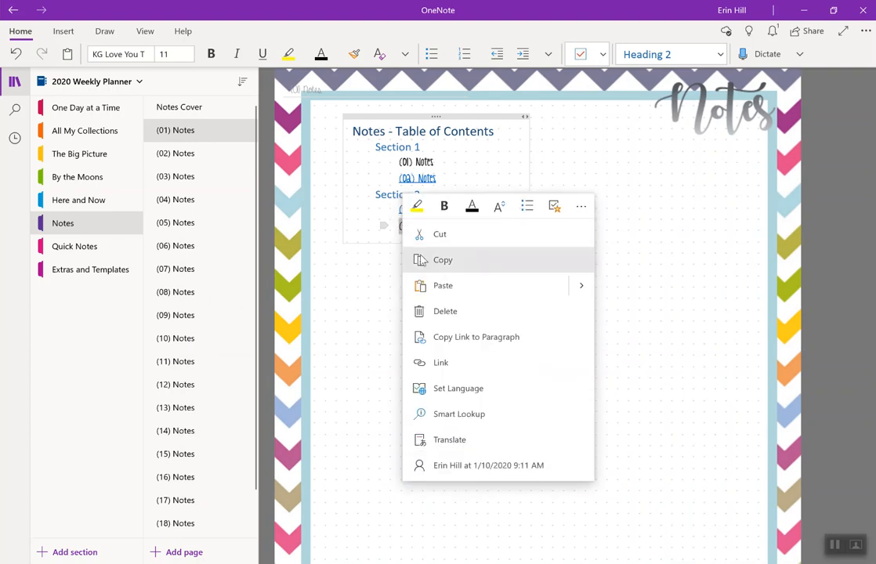
pyautogui.click(454, 364)
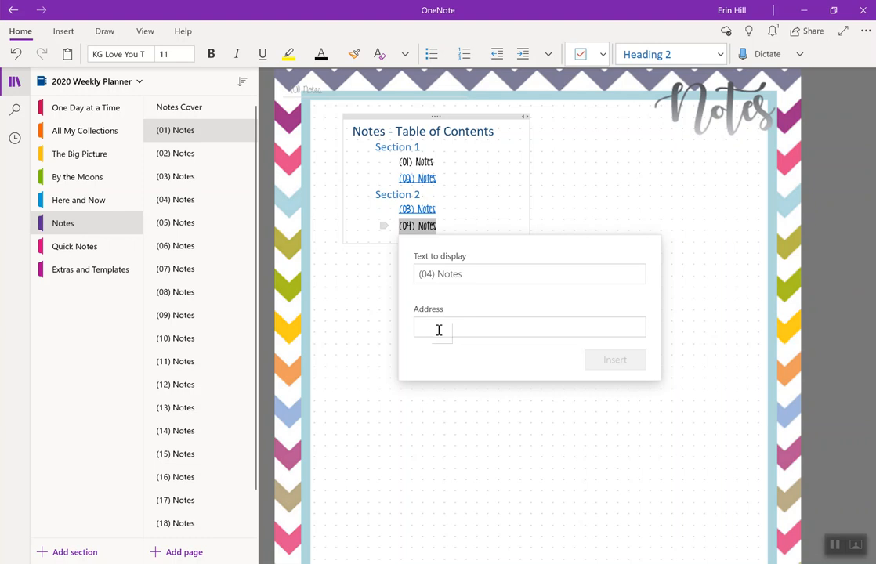
pyautogui.hotkey('ctrl', 'v')
pyautogui.click(614, 359)
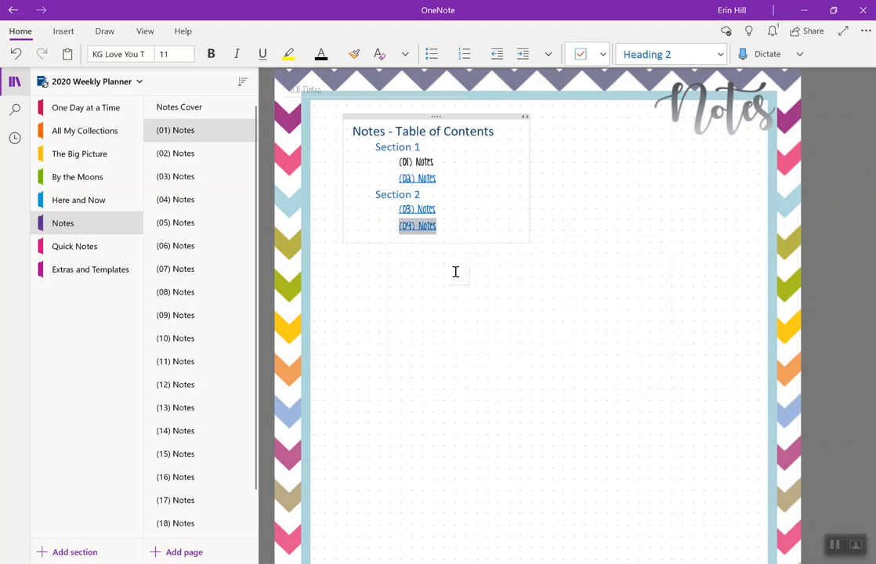
# Step: Copy the link to the (01) Notes page and attach it to the (01) Notes entry under Section 1
pyautogui.rightClick(178, 131)
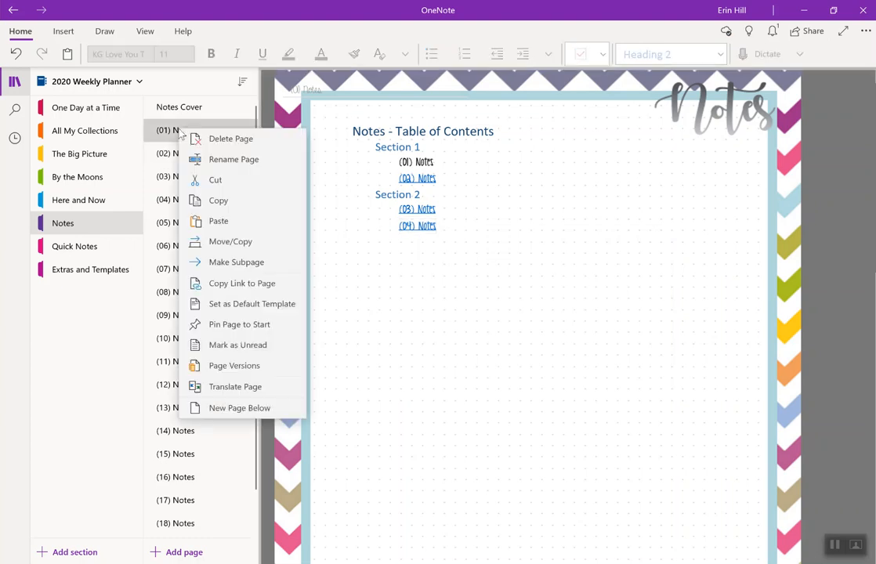
pyautogui.click(234, 284)
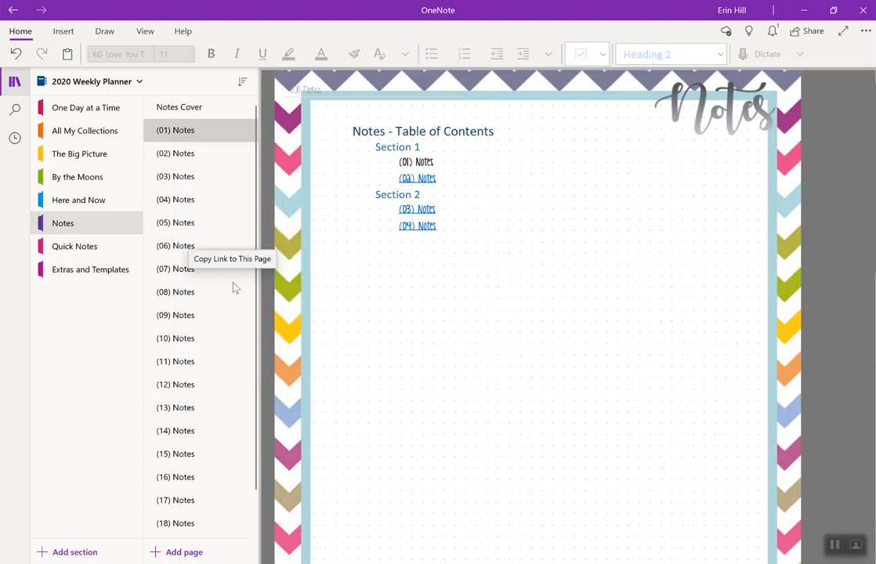
pyautogui.moveTo(434, 161); pyautogui.dragTo(398, 161)
pyautogui.rightClick(409, 161)
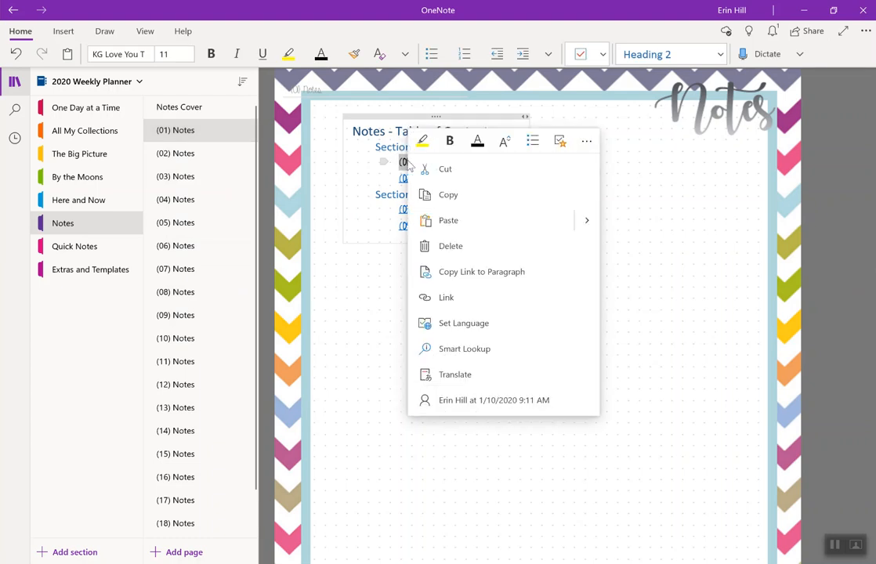
pyautogui.click(461, 297)
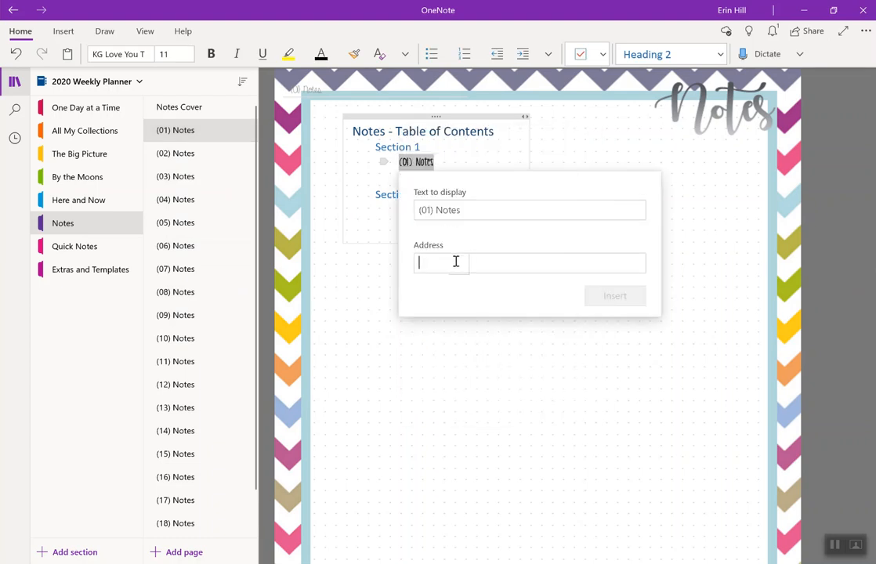
pyautogui.hotkey('ctrl', 'v')
pyautogui.click(616, 298)
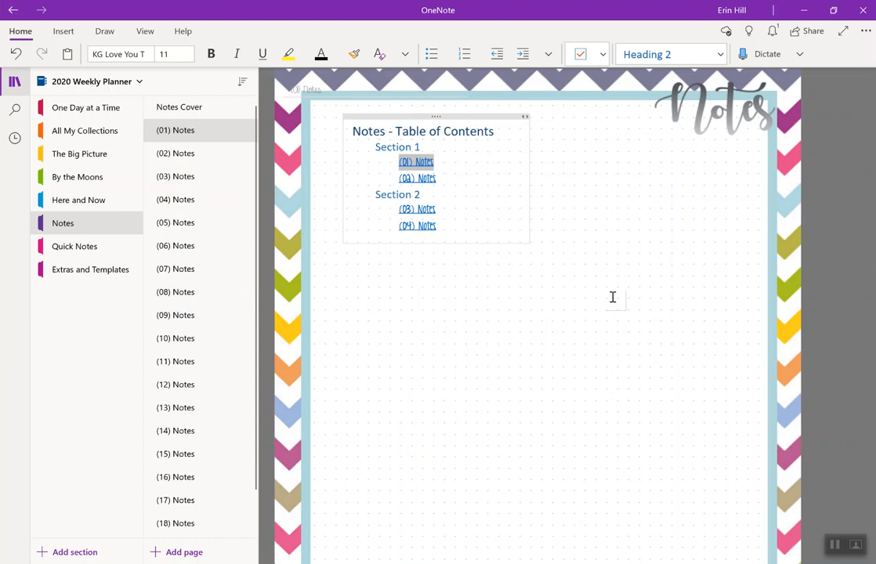
pyautogui.click(493, 292)
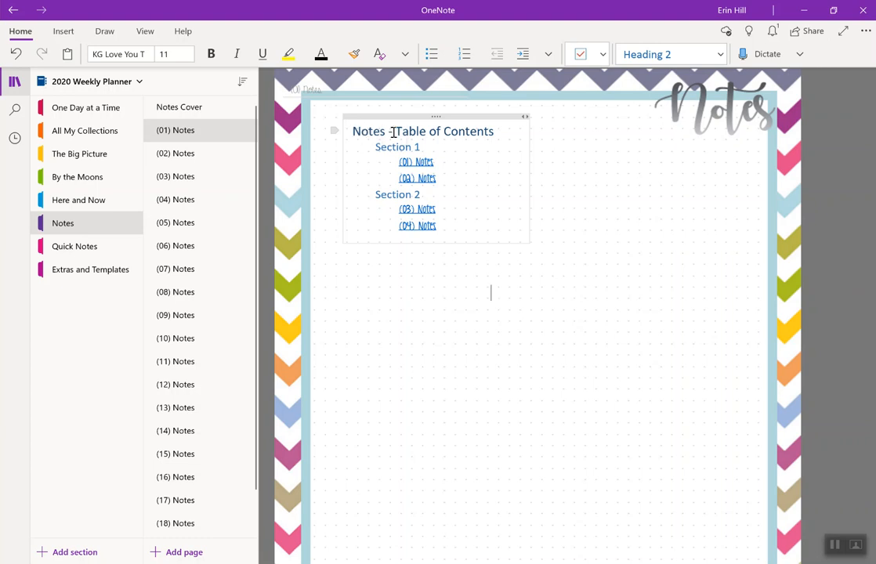
# Step: Collapse everything under the Notes - Table of Contents heading, and expand it again
pyautogui.doubleClick(334, 131)
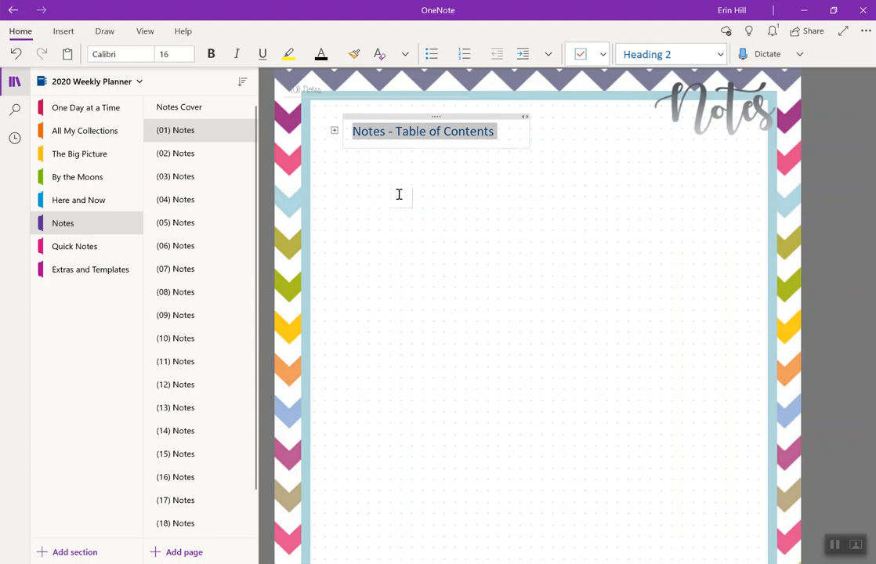
pyautogui.doubleClick(334, 131)
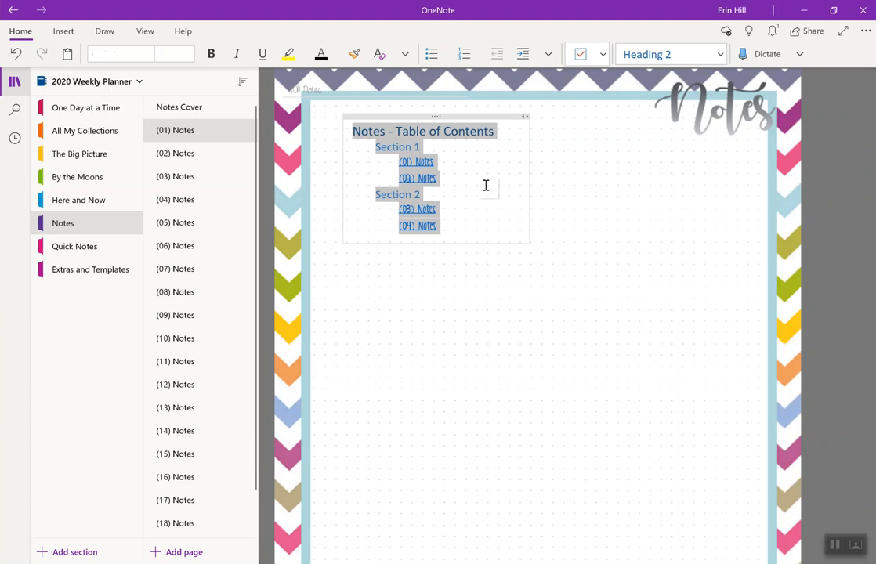
pyautogui.click(517, 206)
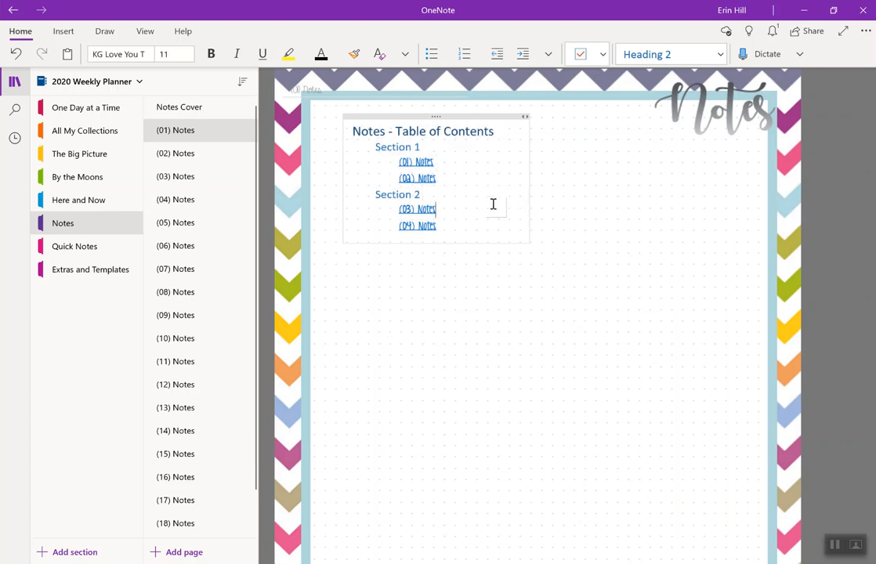
# Step: Collapse the Section 1 and Section 2 headings in the table of contents to hide their page links
pyautogui.doubleClick(359, 147)
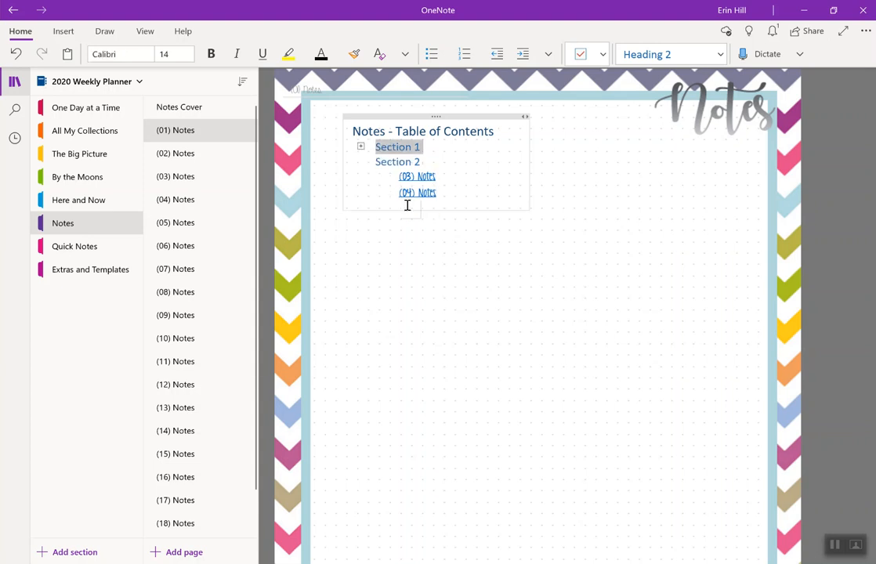
pyautogui.doubleClick(359, 160)
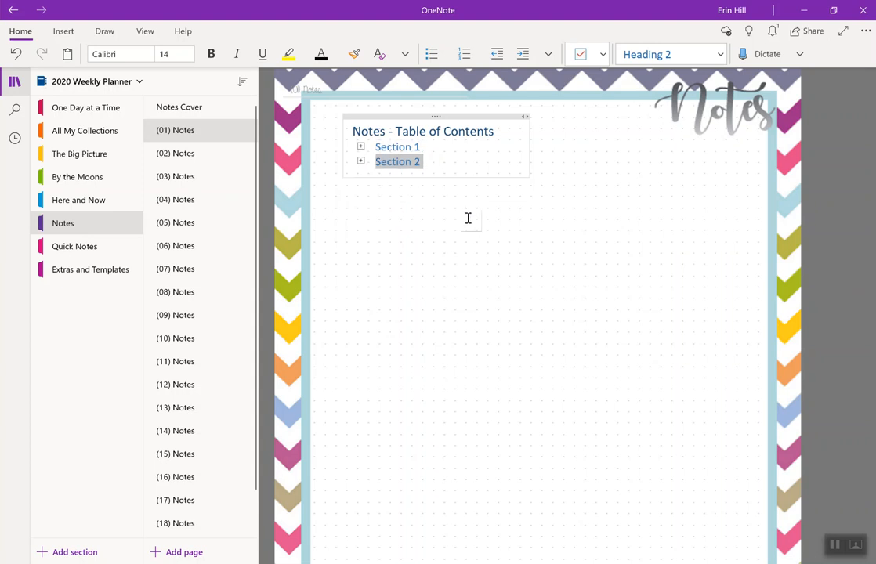